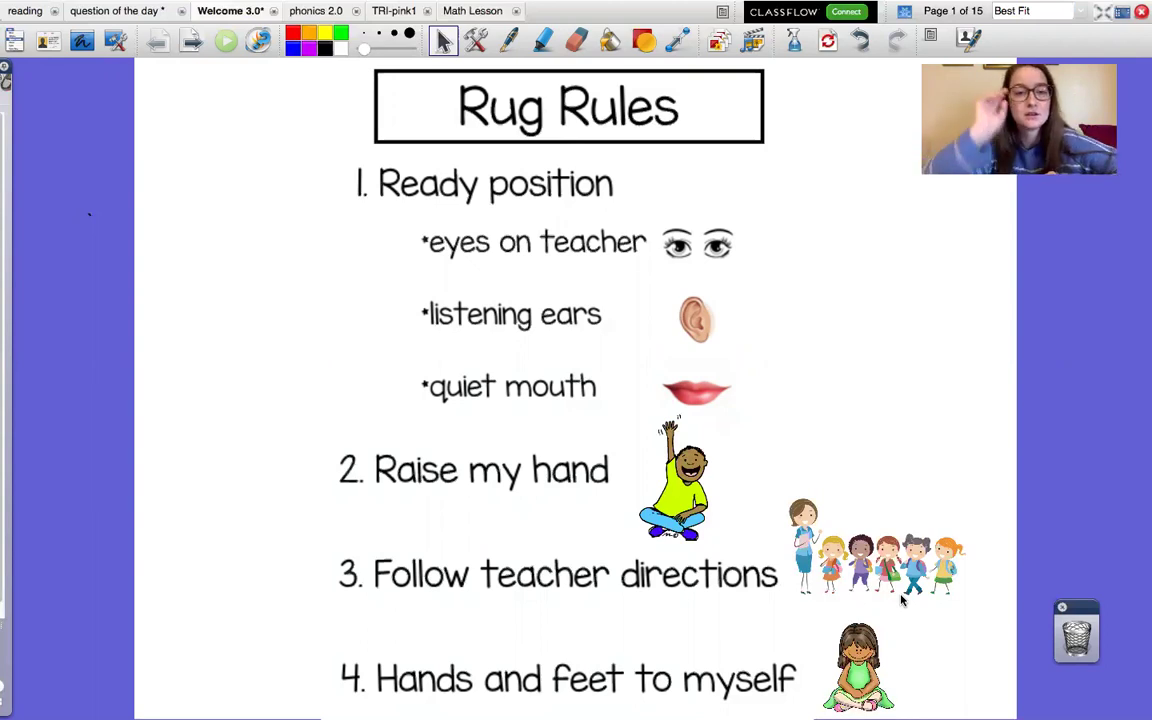
# - On the "How are you feeling today" page, complete the "I feel" sentence with the tired card and return the card to its spot
pyautogui.click(192, 42)
pyautogui.click(192, 42)
pyautogui.click(192, 42)
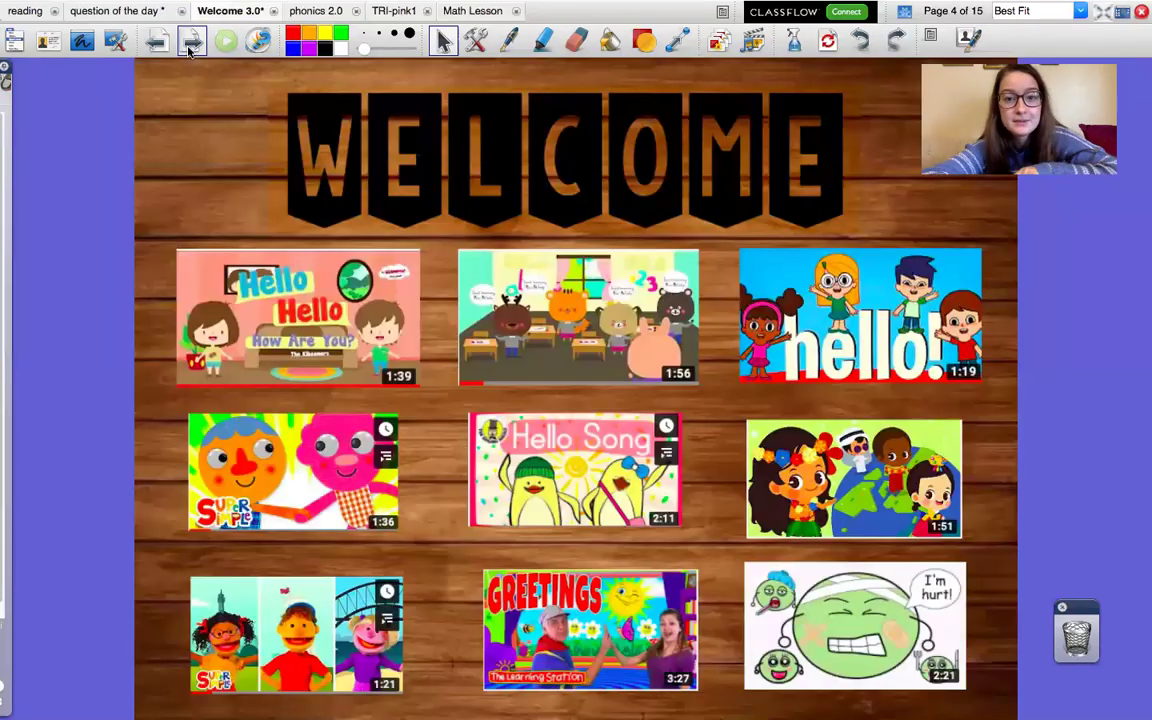
pyautogui.click(192, 42)
pyautogui.click(192, 42)
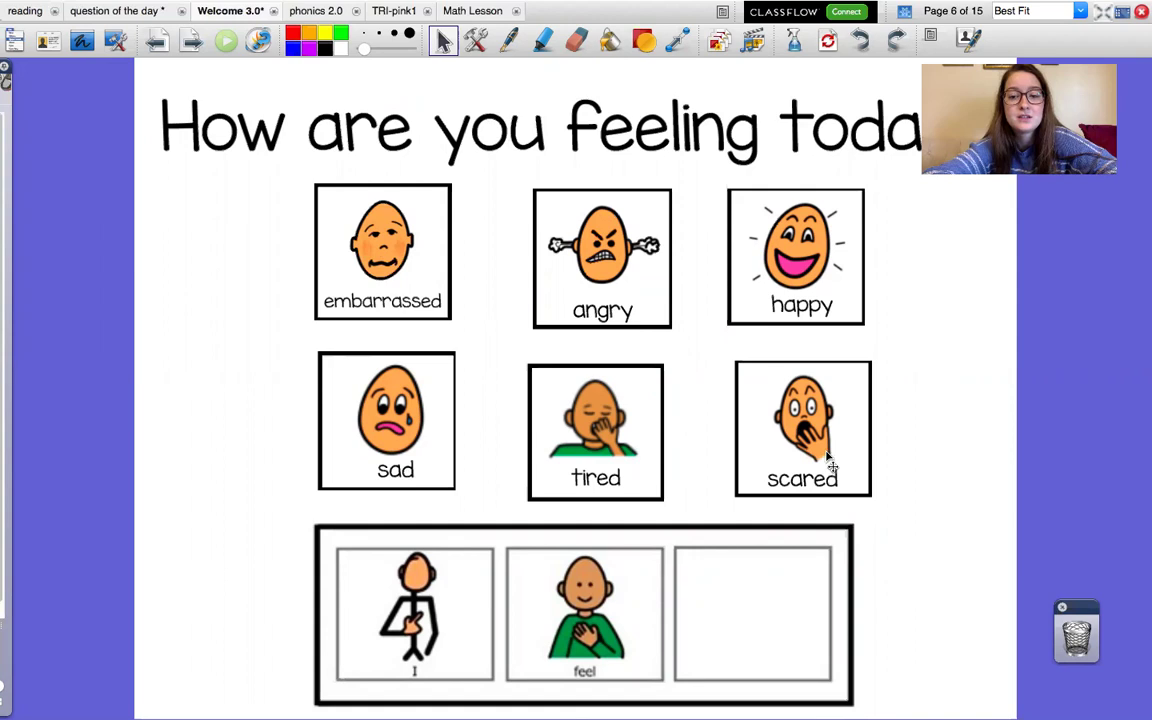
pyautogui.moveTo(645, 447); pyautogui.dragTo(784, 614)
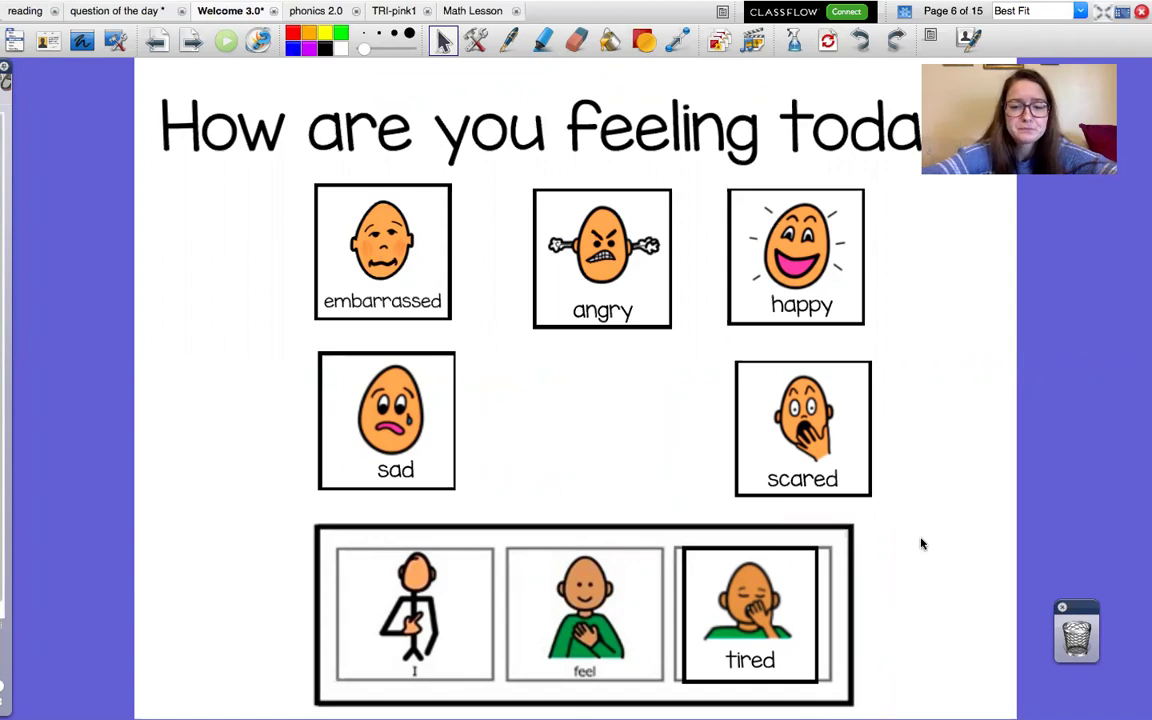
pyautogui.moveTo(723, 612); pyautogui.dragTo(571, 420)
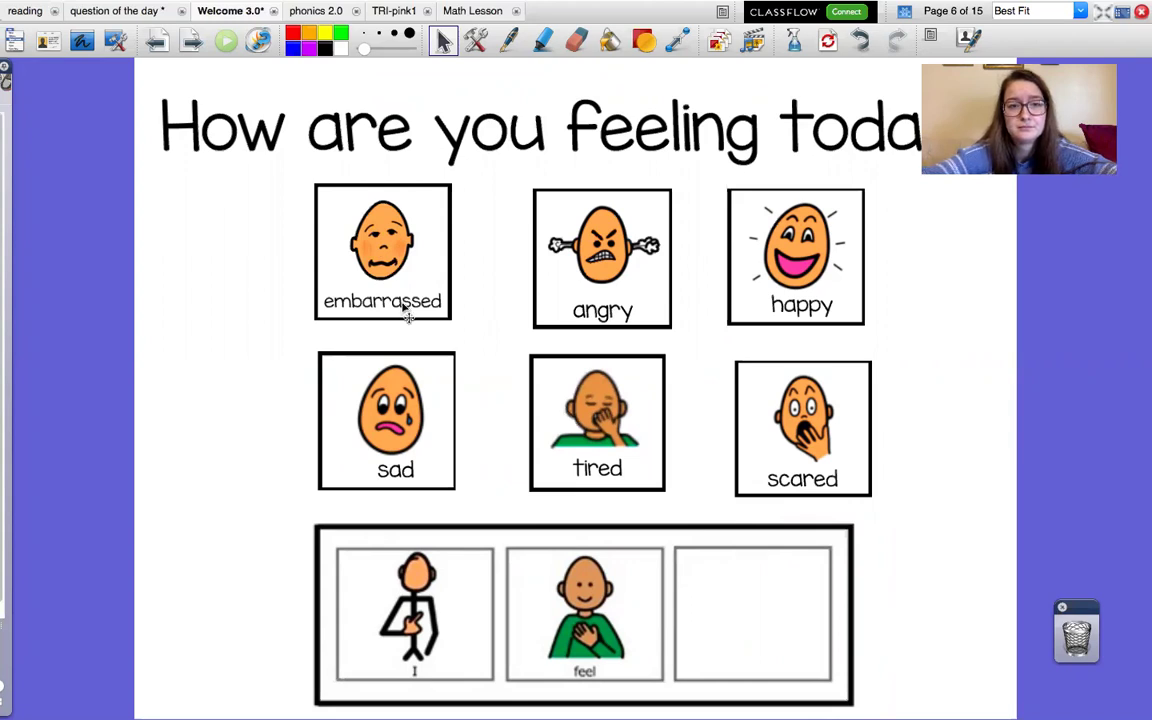
# - On the days page, place Thursday beside "Today is", Wednesday beside "Yesterday was" and Friday beside "Tomorrow will be"
pyautogui.click(192, 52)
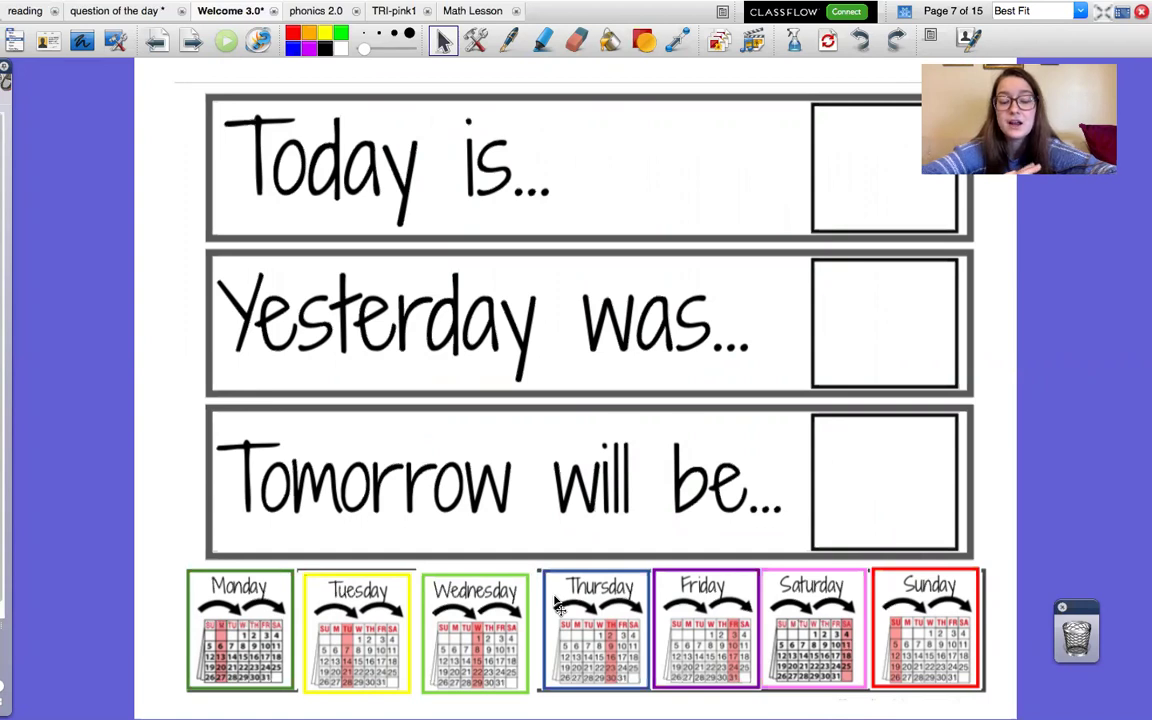
pyautogui.moveTo(558, 605); pyautogui.dragTo(845, 144)
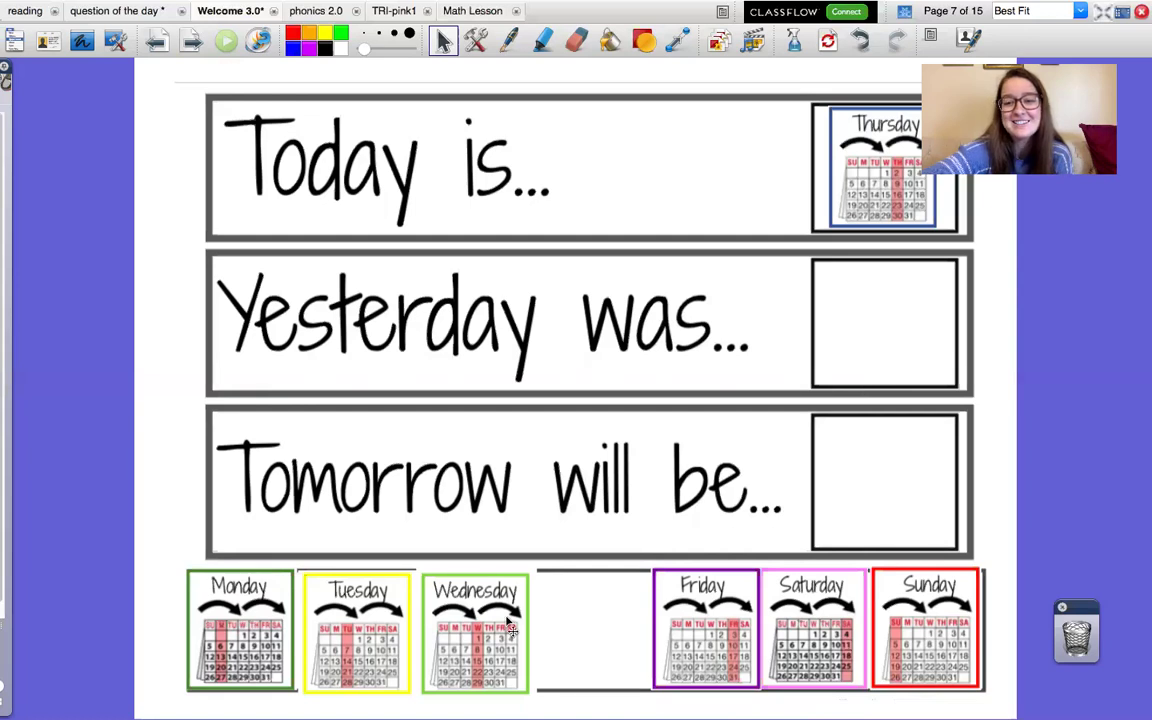
pyautogui.moveTo(522, 612); pyautogui.dragTo(934, 304)
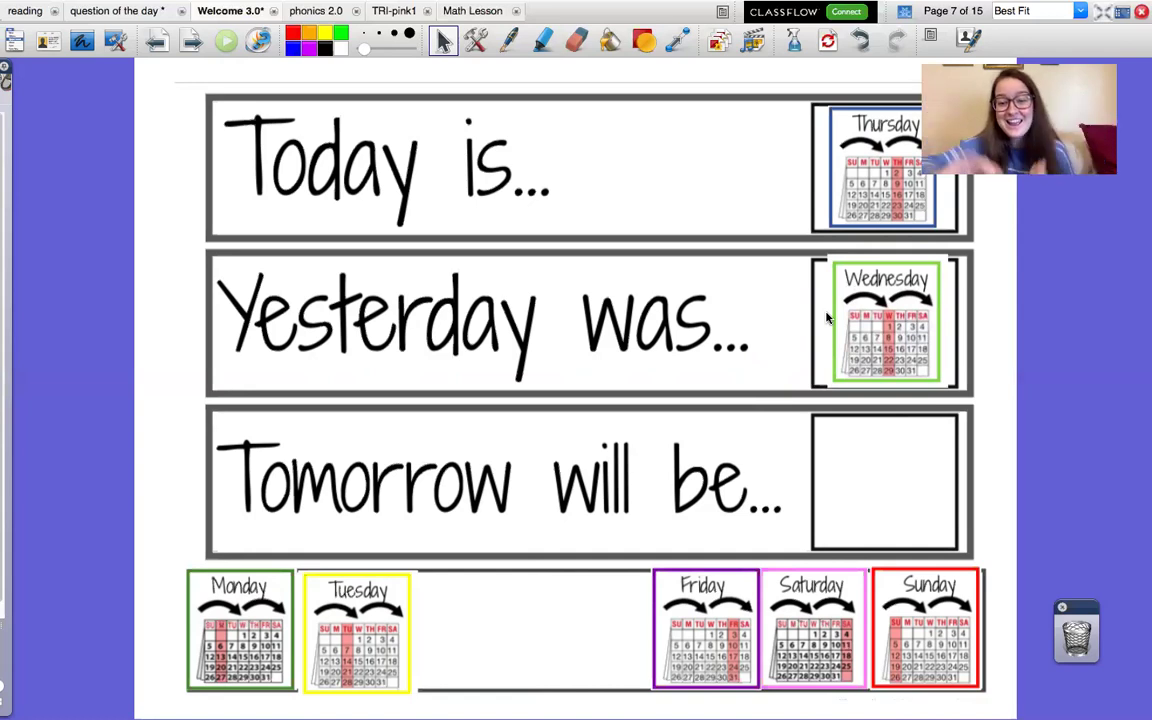
pyautogui.moveTo(722, 655); pyautogui.dragTo(901, 499)
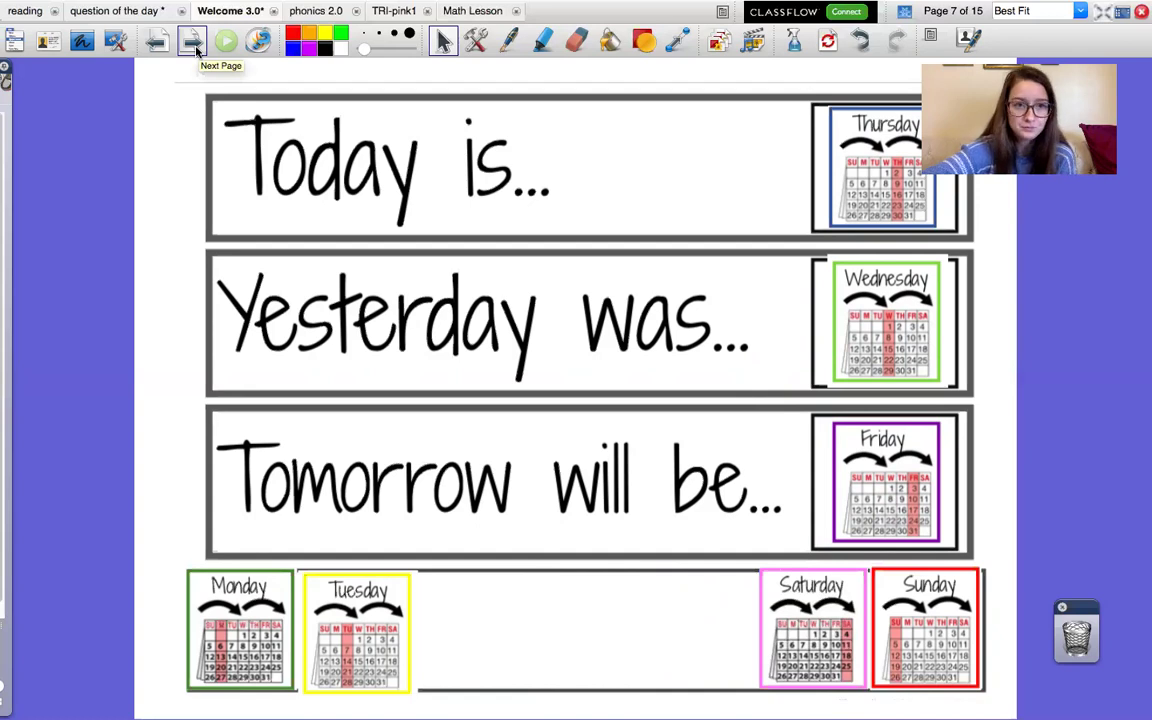
# - On the month page, place the March card in the blank after "The month is"
pyautogui.click(195, 49)
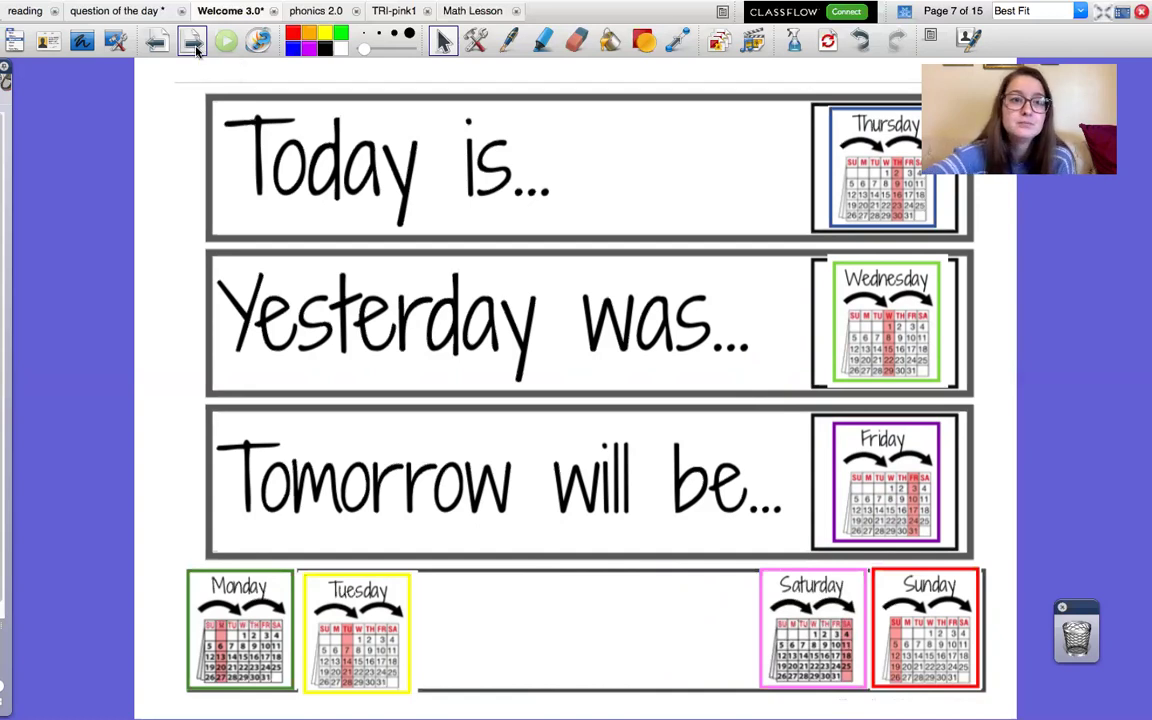
pyautogui.moveTo(845, 150); pyautogui.dragTo(335, 530)
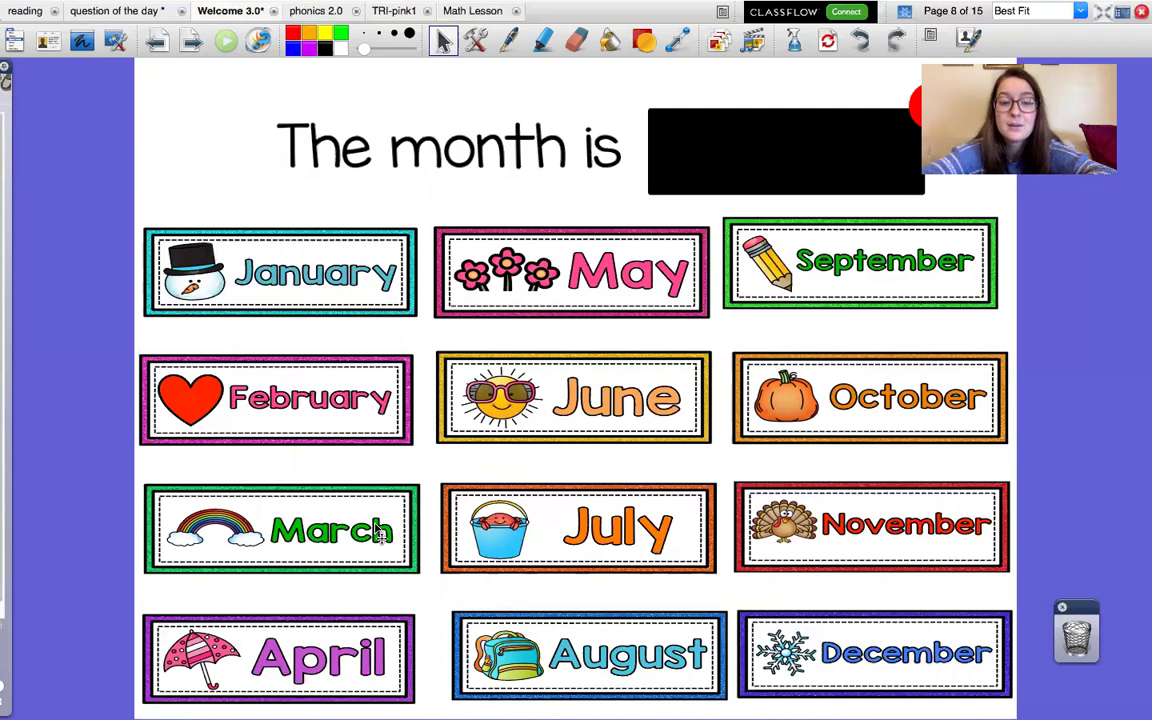
pyautogui.moveTo(380, 535); pyautogui.dragTo(886, 154)
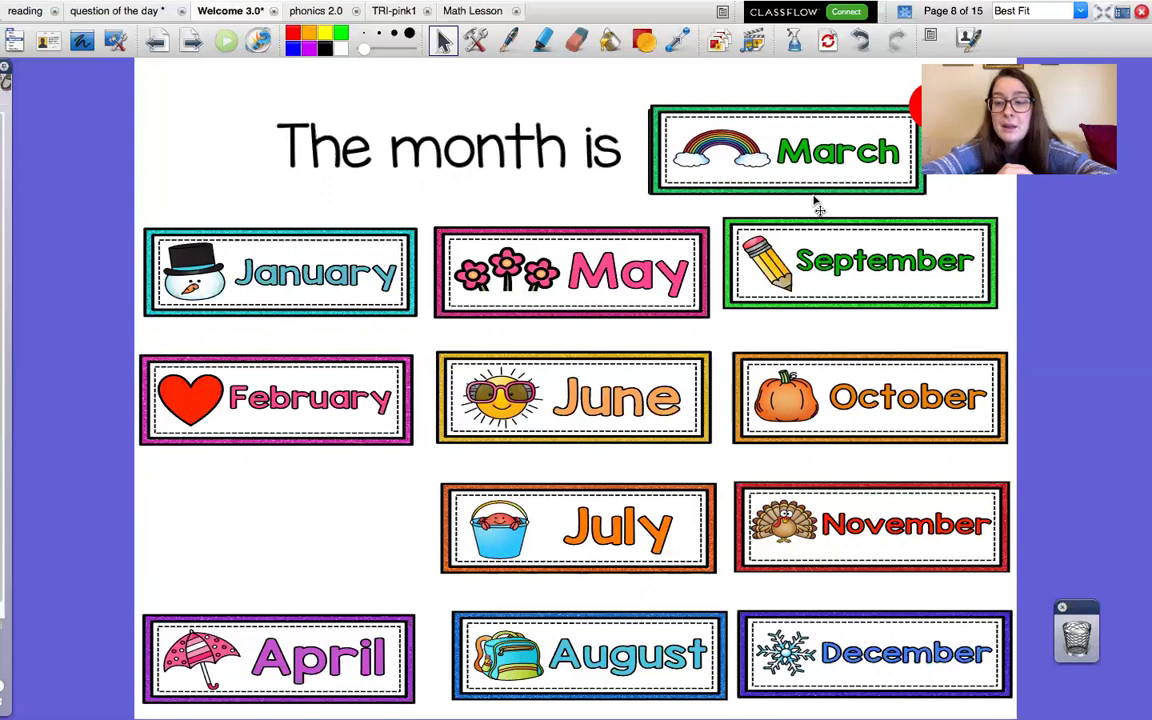
# - Handwrite "March" in red pen in the blank heading above the weekdays on the calendar page
pyautogui.click(192, 40)
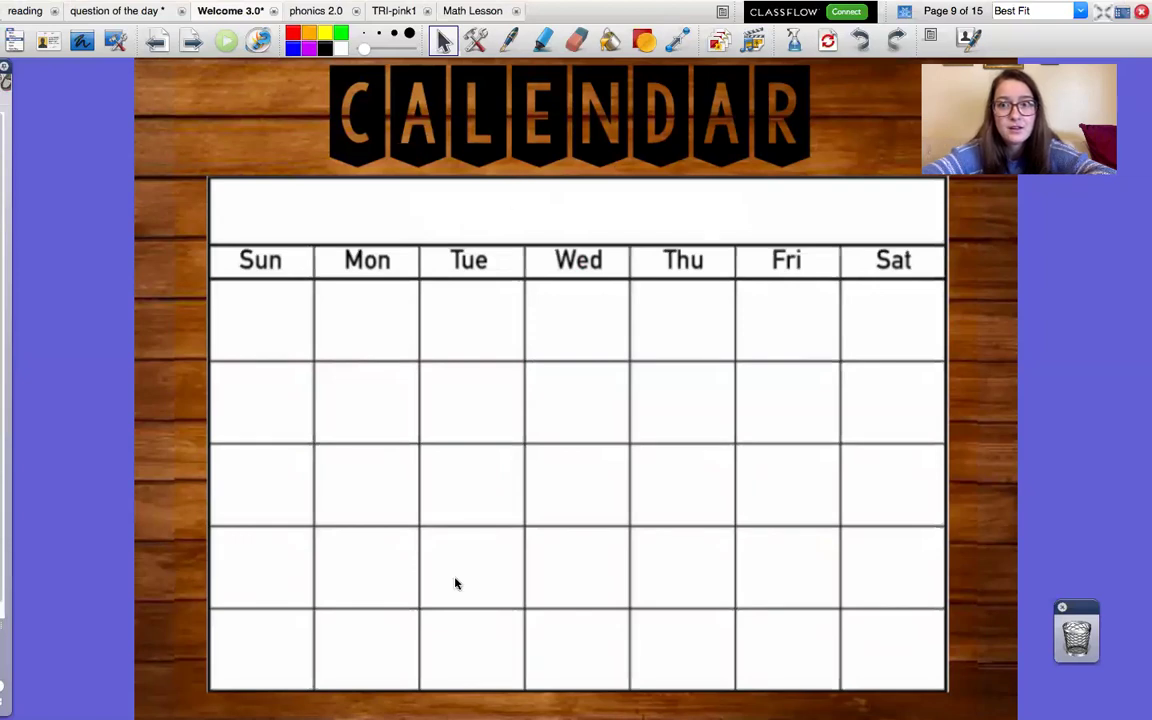
pyautogui.click(509, 40)
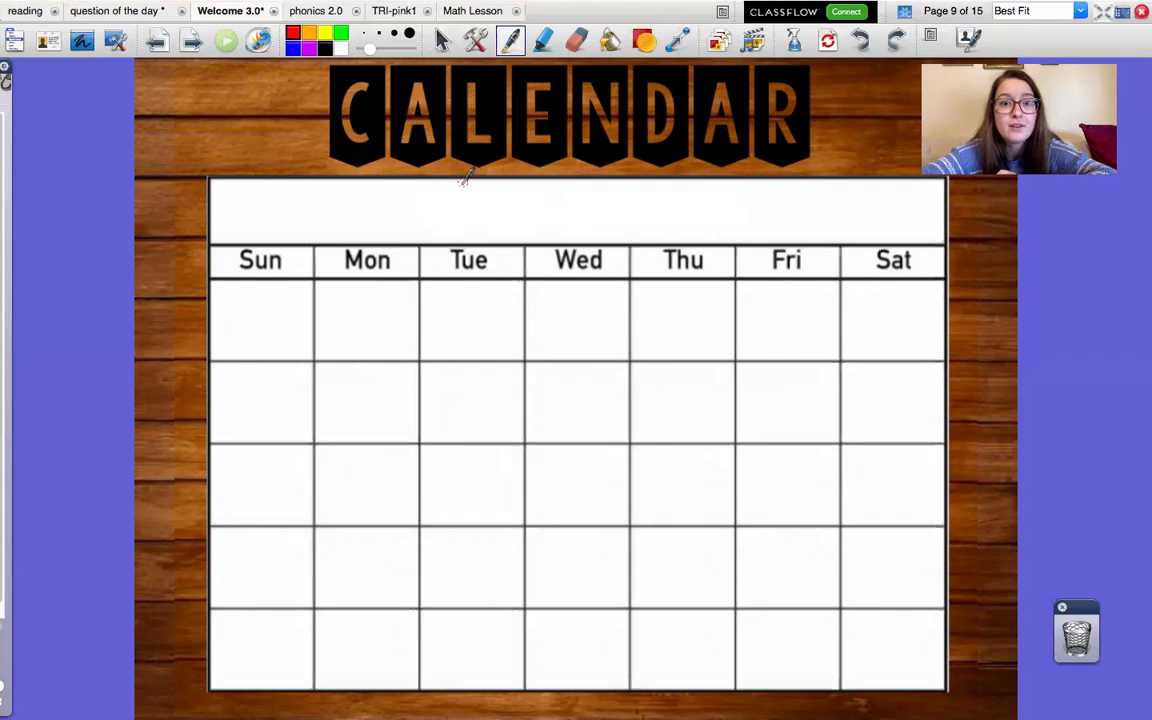
pyautogui.moveTo(450, 227)
pyautogui.mouseDown()
pyautogui.moveTo(456, 186)
pyautogui.moveTo(482, 186)
pyautogui.moveTo(504, 237)
pyautogui.mouseUp()
pyautogui.moveTo(530, 192)
pyautogui.mouseDown()
pyautogui.moveTo(543, 194)
pyautogui.moveTo(548, 232)
pyautogui.moveTo(618, 200)
pyautogui.moveTo(624, 233)
pyautogui.moveTo(654, 232)
pyautogui.mouseUp()
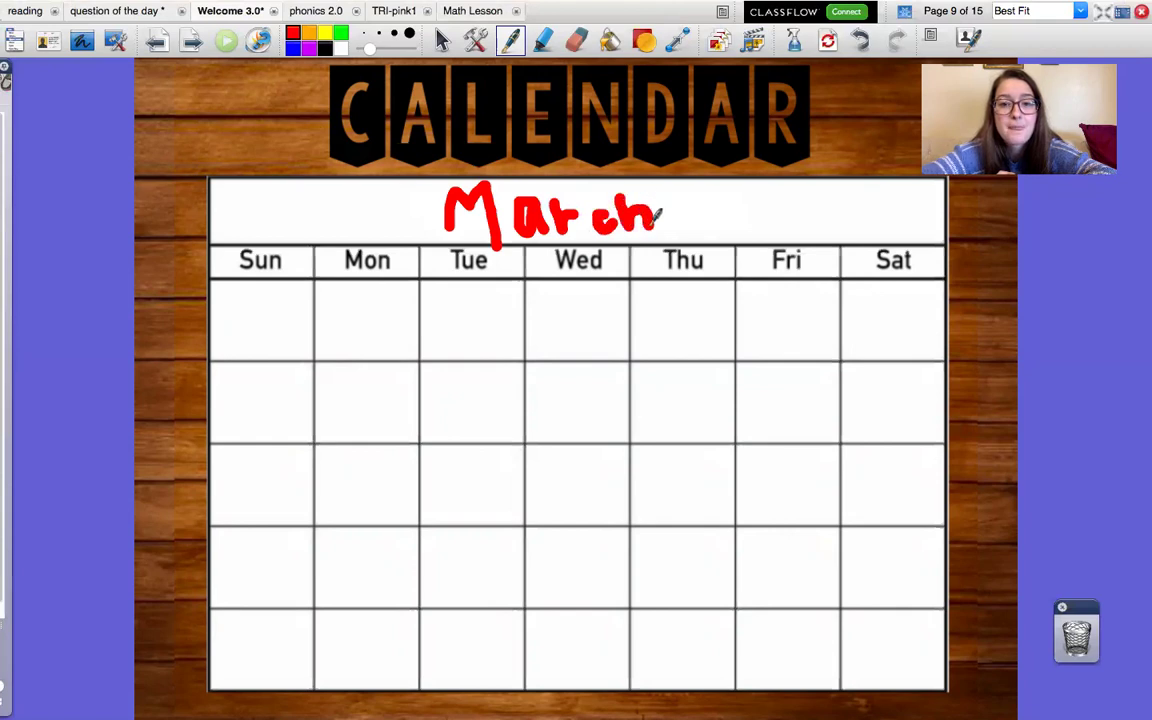
# - Mark each day of the calendar's first week, Sunday through Saturday, with a red dot
pyautogui.click(259, 316)
pyautogui.click(360, 315)
pyautogui.click(482, 315)
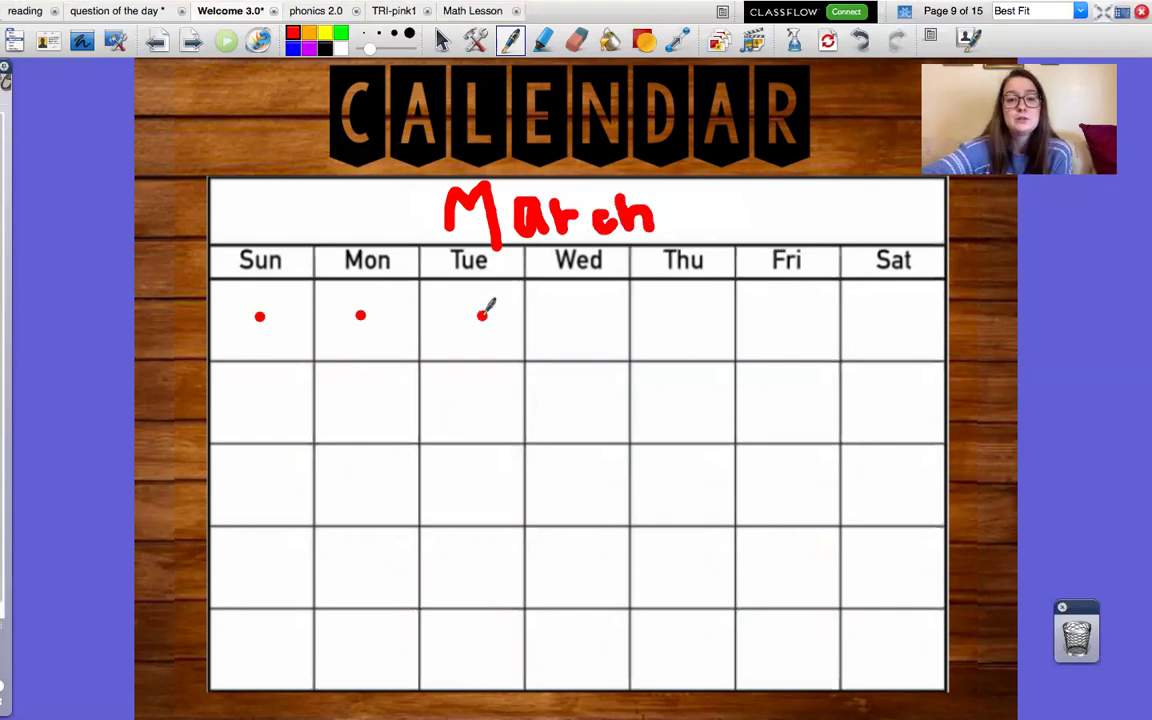
pyautogui.click(565, 323)
pyautogui.click(688, 325)
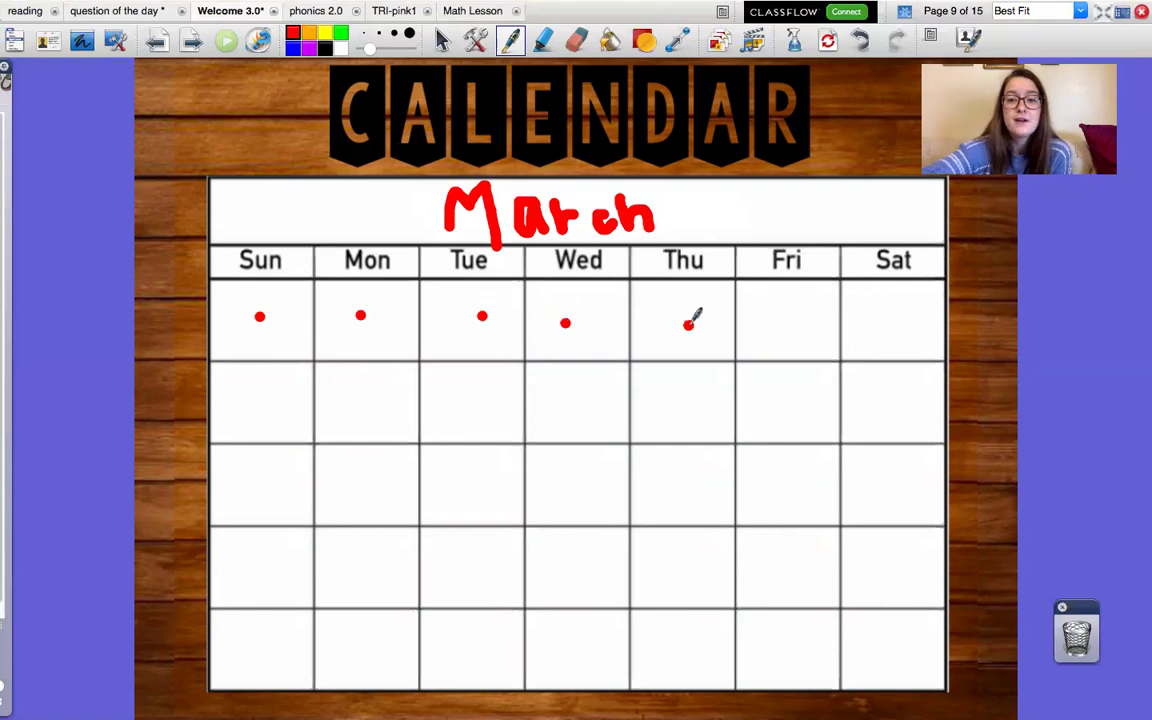
pyautogui.click(776, 324)
pyautogui.click(875, 314)
# - Mark each day of the calendar's second week with a red dot
pyautogui.click(251, 395)
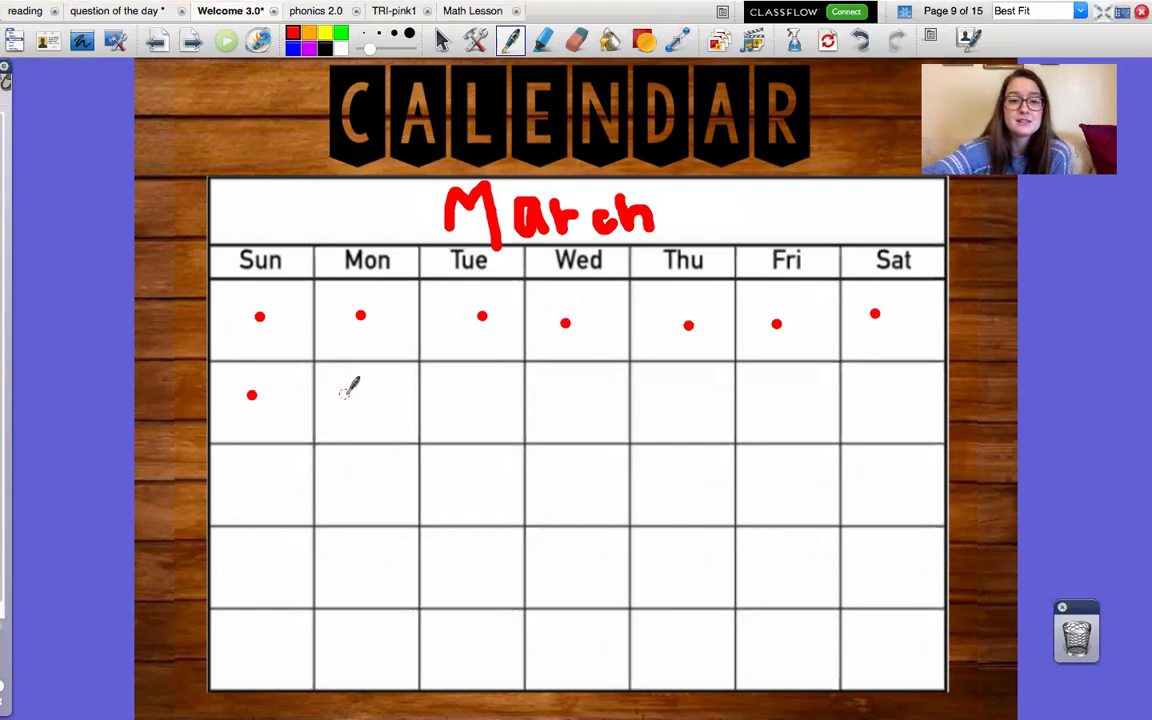
pyautogui.click(354, 397)
pyautogui.click(478, 396)
pyautogui.click(565, 391)
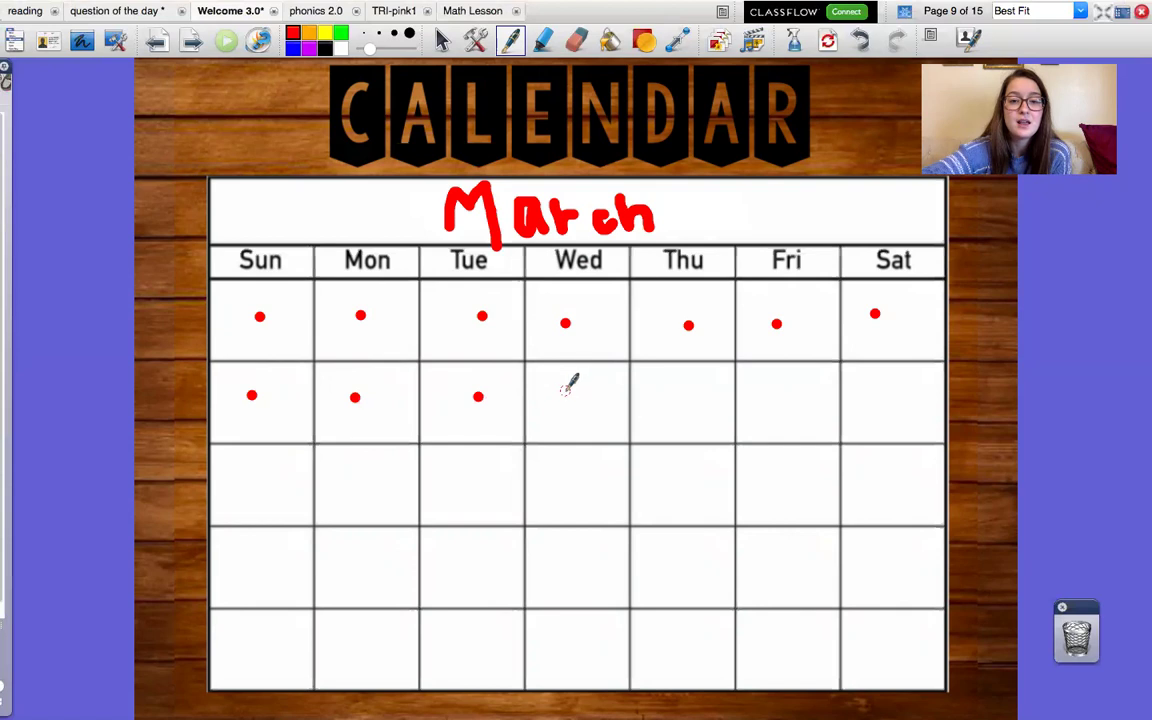
pyautogui.click(680, 393)
pyautogui.click(778, 393)
pyautogui.click(880, 405)
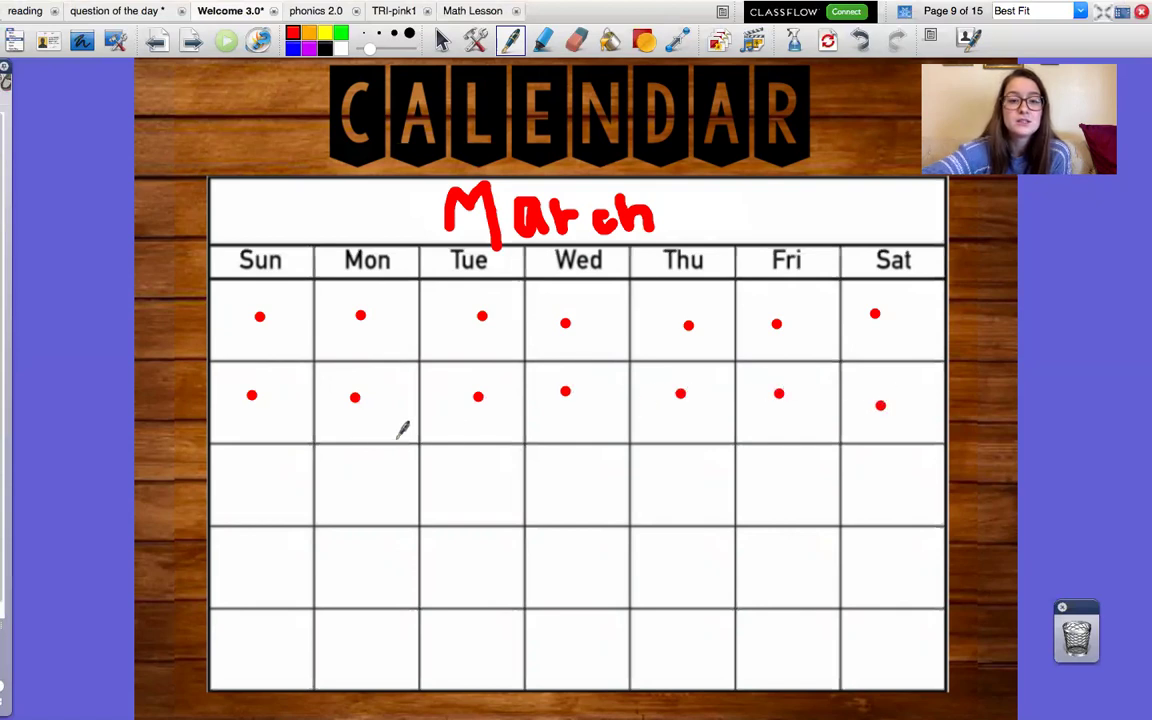
# - Mark each day of the calendar's third week with a red dot
pyautogui.click(278, 493)
pyautogui.click(387, 485)
pyautogui.click(455, 478)
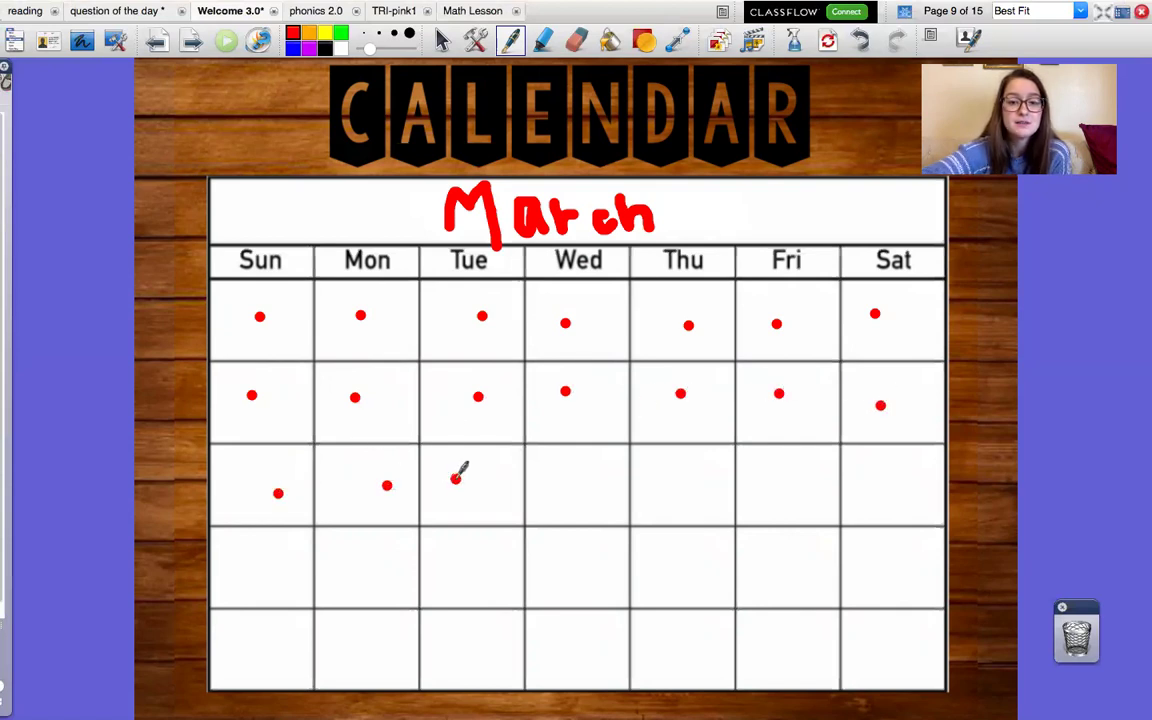
pyautogui.click(582, 469)
pyautogui.click(668, 470)
pyautogui.click(799, 480)
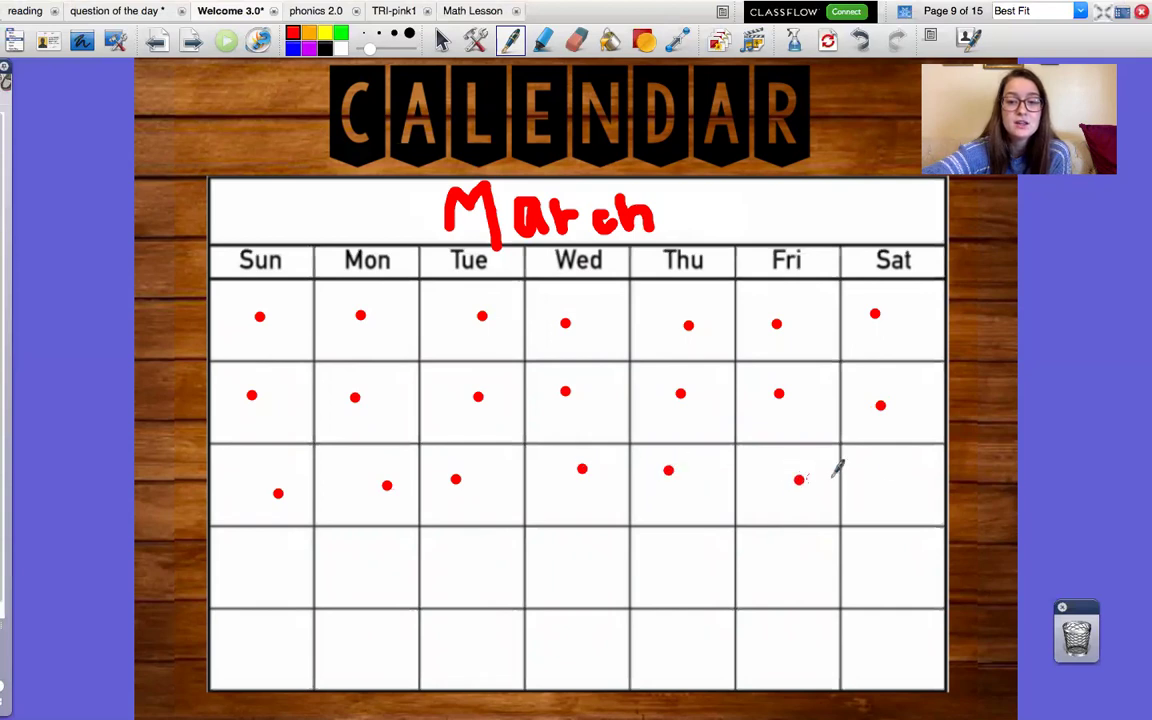
pyautogui.click(886, 478)
# - Mark Sunday through Wednesday of the calendar's fourth week with red dots
pyautogui.click(282, 575)
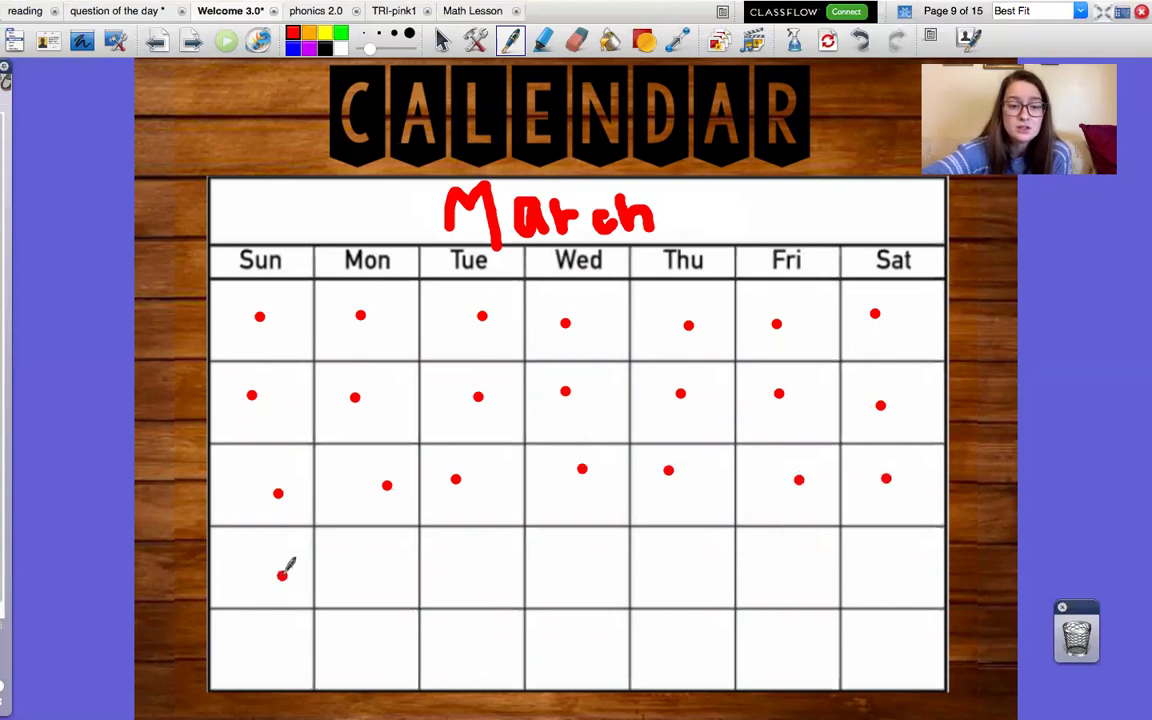
pyautogui.click(360, 571)
pyautogui.click(458, 570)
pyautogui.click(556, 560)
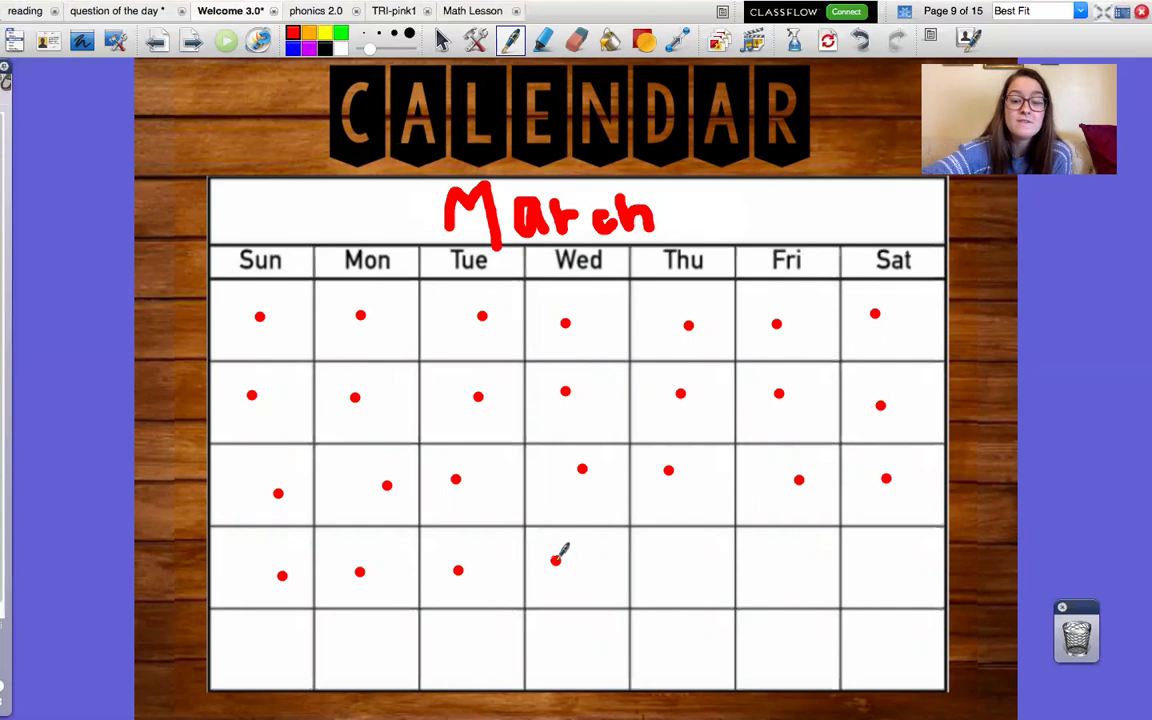
# - Handwrite 26 in the fourth week's Thursday cell and outline the cell with a red box
pyautogui.moveTo(637, 544)
pyautogui.mouseDown()
pyautogui.moveTo(668, 520)
pyautogui.moveTo(642, 582)
pyautogui.moveTo(677, 585)
pyautogui.mouseUp()
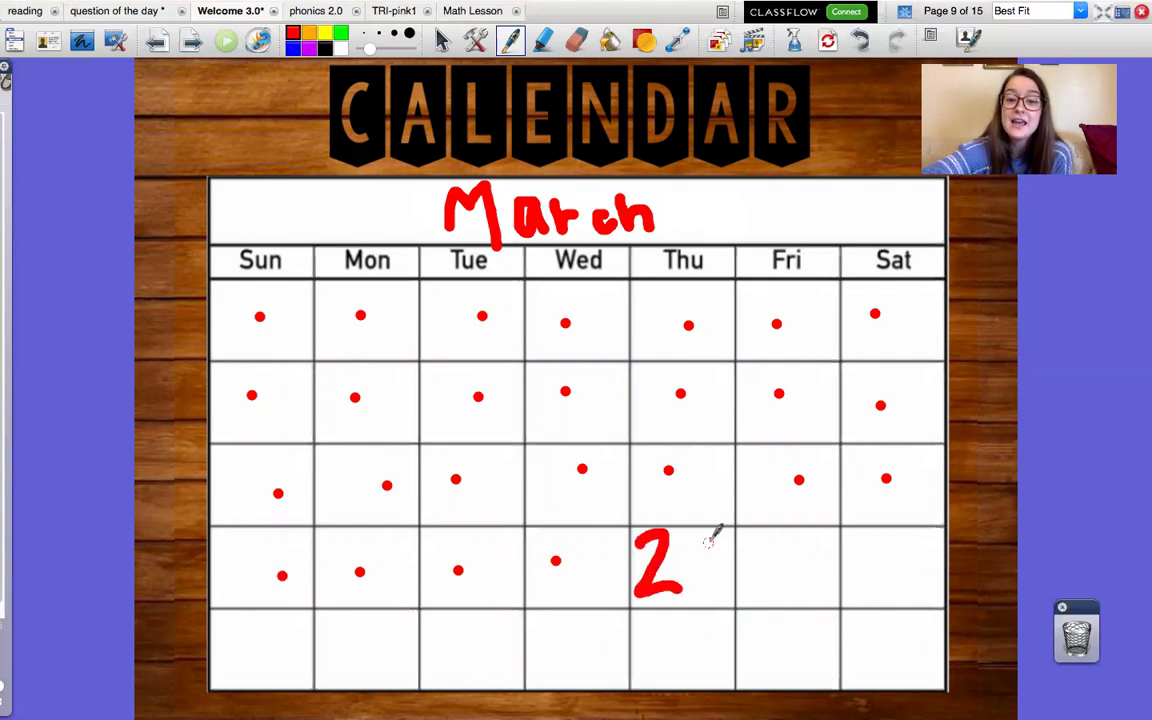
pyautogui.moveTo(713, 534)
pyautogui.mouseDown()
pyautogui.moveTo(728, 584)
pyautogui.moveTo(716, 570)
pyautogui.mouseUp()
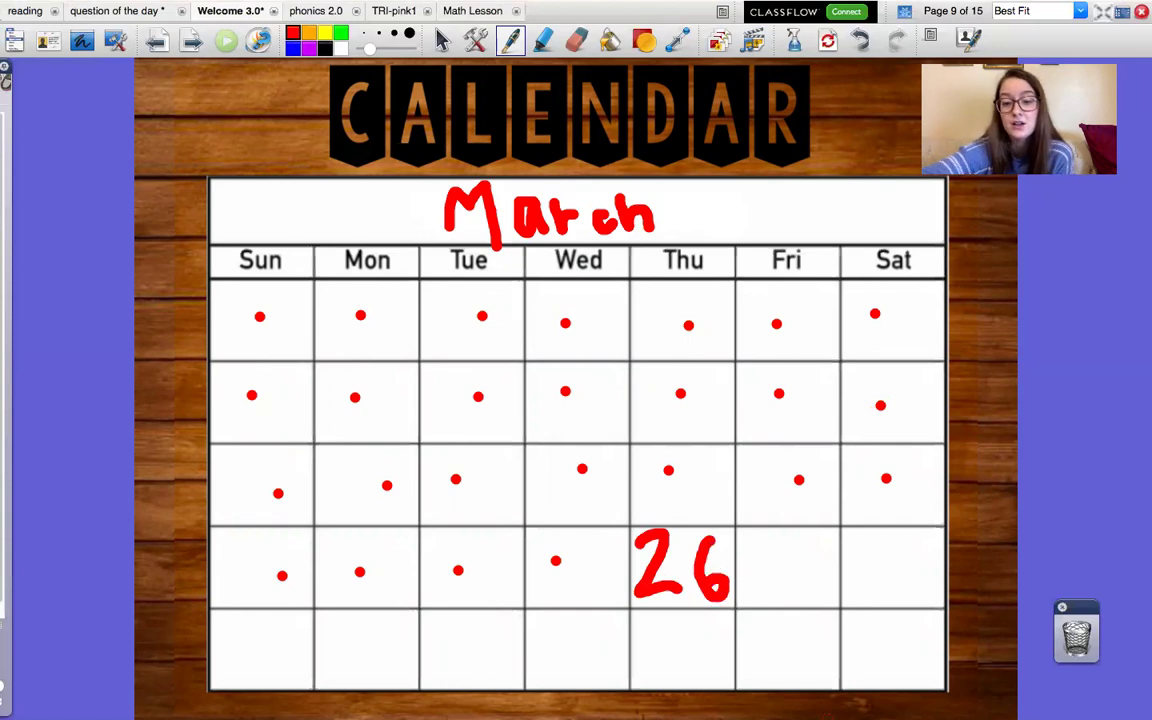
pyautogui.moveTo(634, 612); pyautogui.dragTo(650, 602)
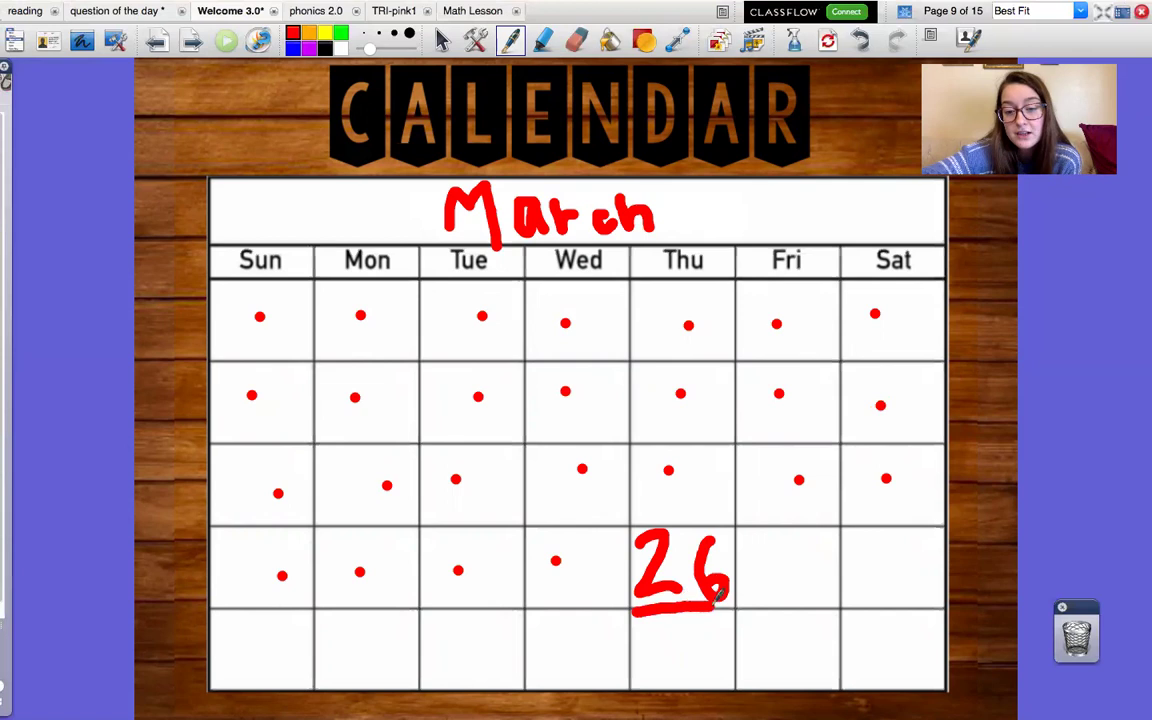
pyautogui.moveTo(718, 595)
pyautogui.mouseDown()
pyautogui.moveTo(743, 571)
pyautogui.moveTo(738, 514)
pyautogui.moveTo(645, 525)
pyautogui.moveTo(637, 580)
pyautogui.mouseUp()
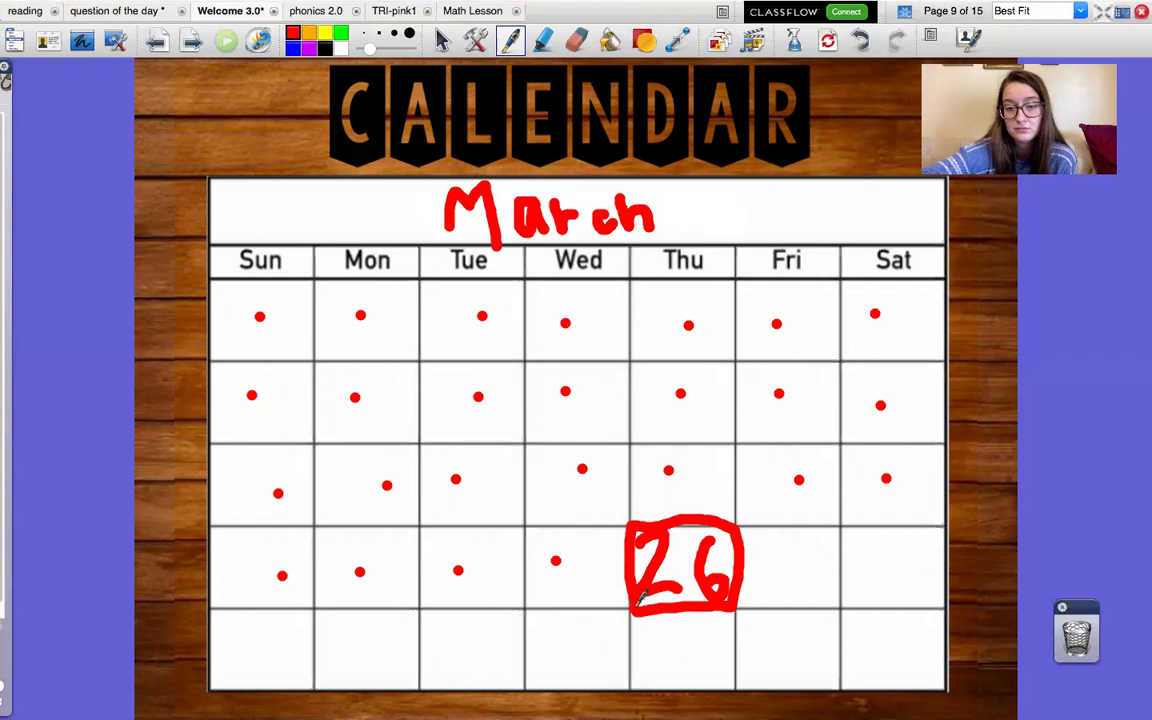
# - Represent 26 in the Friday cell beside it with two long vertical strokes and a column of six dots
pyautogui.moveTo(772, 530); pyautogui.dragTo(788, 598)
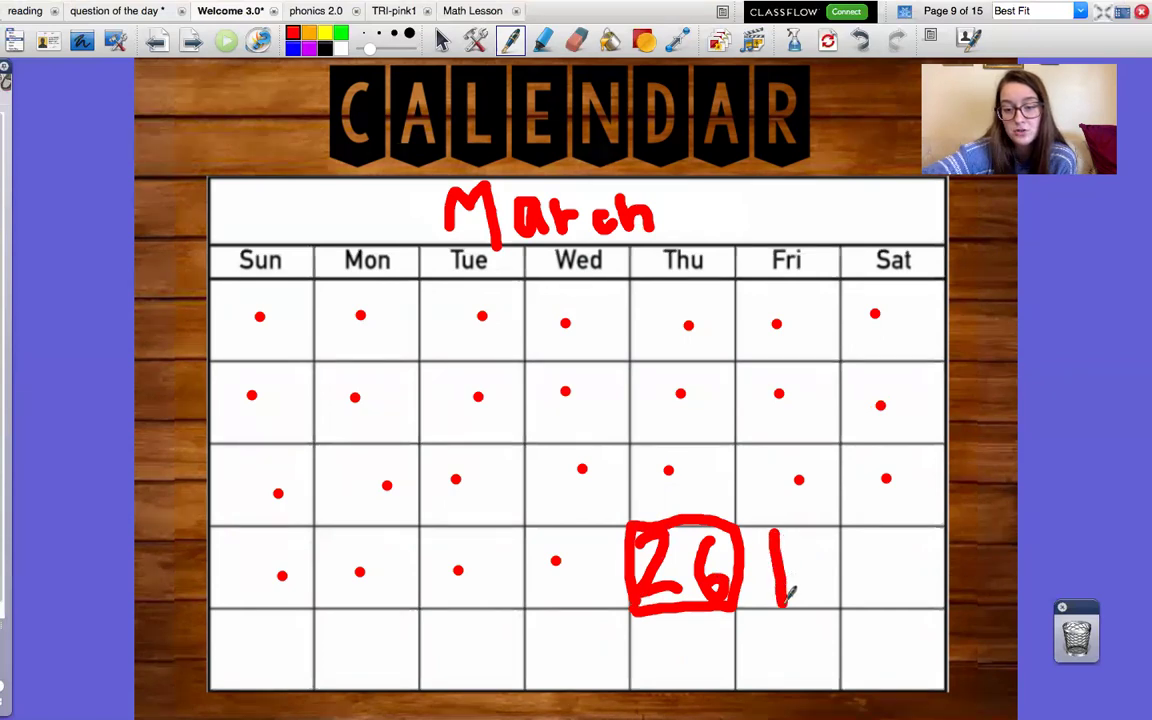
pyautogui.moveTo(799, 532); pyautogui.dragTo(806, 600)
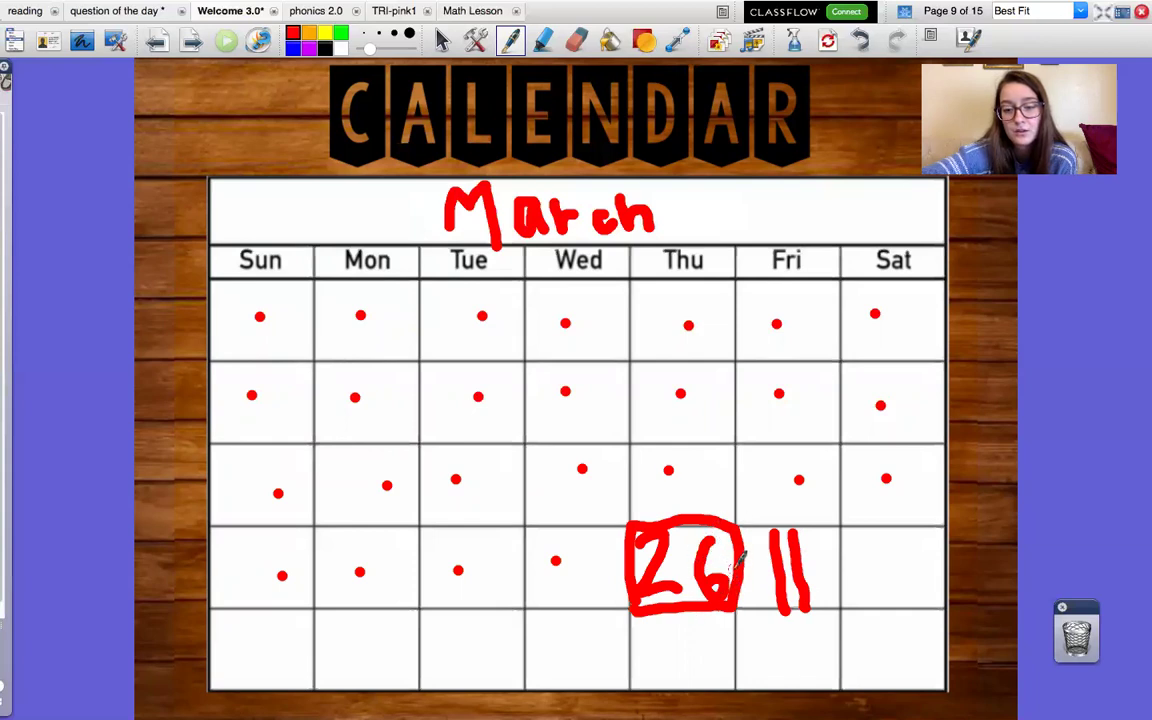
pyautogui.click(814, 535)
pyautogui.click(815, 550)
pyautogui.click(817, 566)
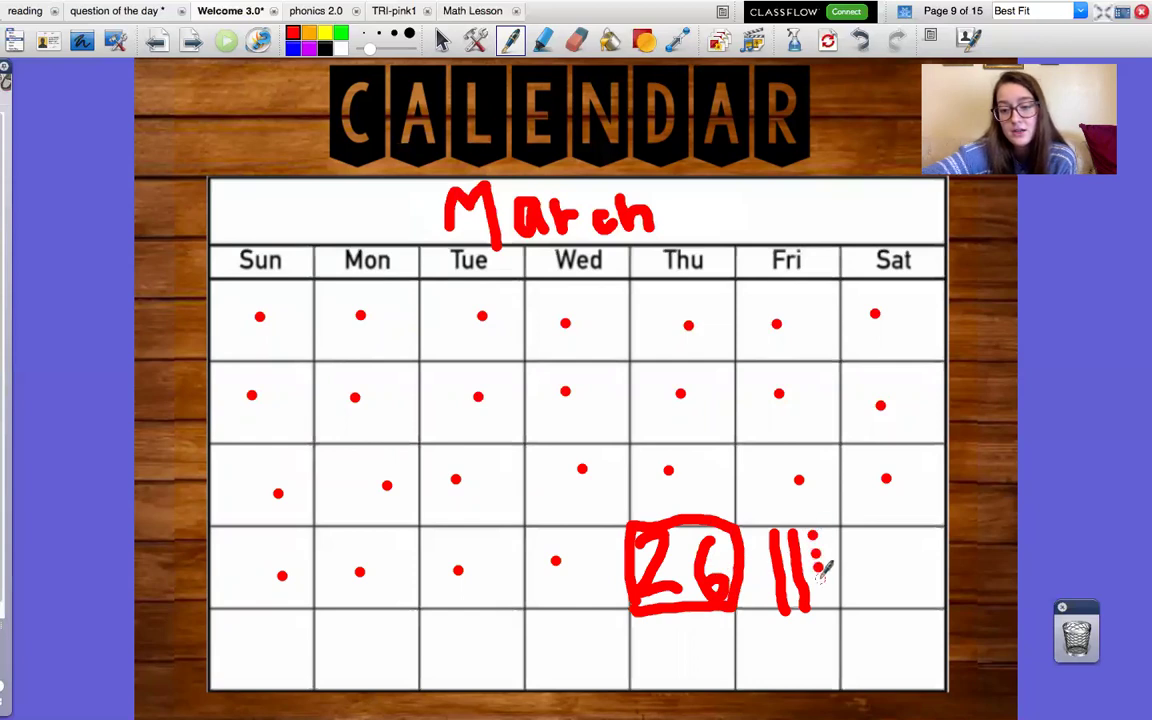
pyautogui.click(820, 578)
pyautogui.click(821, 590)
pyautogui.click(822, 601)
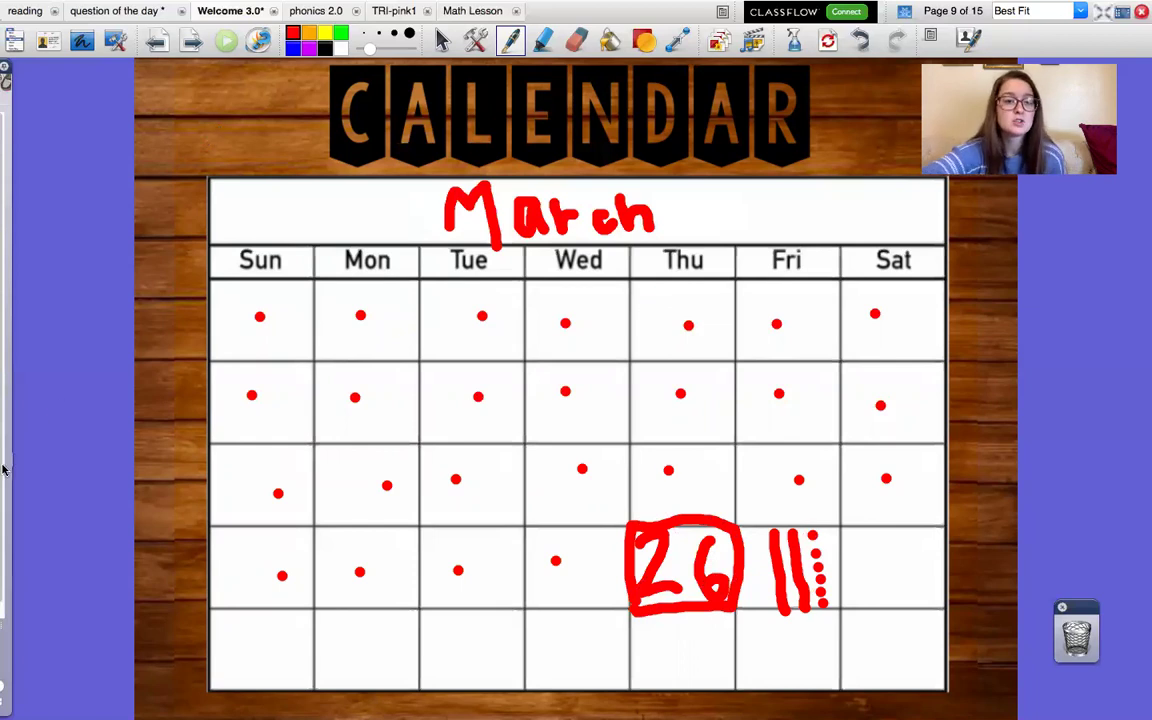
# - Draw a red tally mark under green on the "What do you like?" question of the day page and return to the Welcome 3.0 flipchart
pyautogui.moveTo(6, 424)
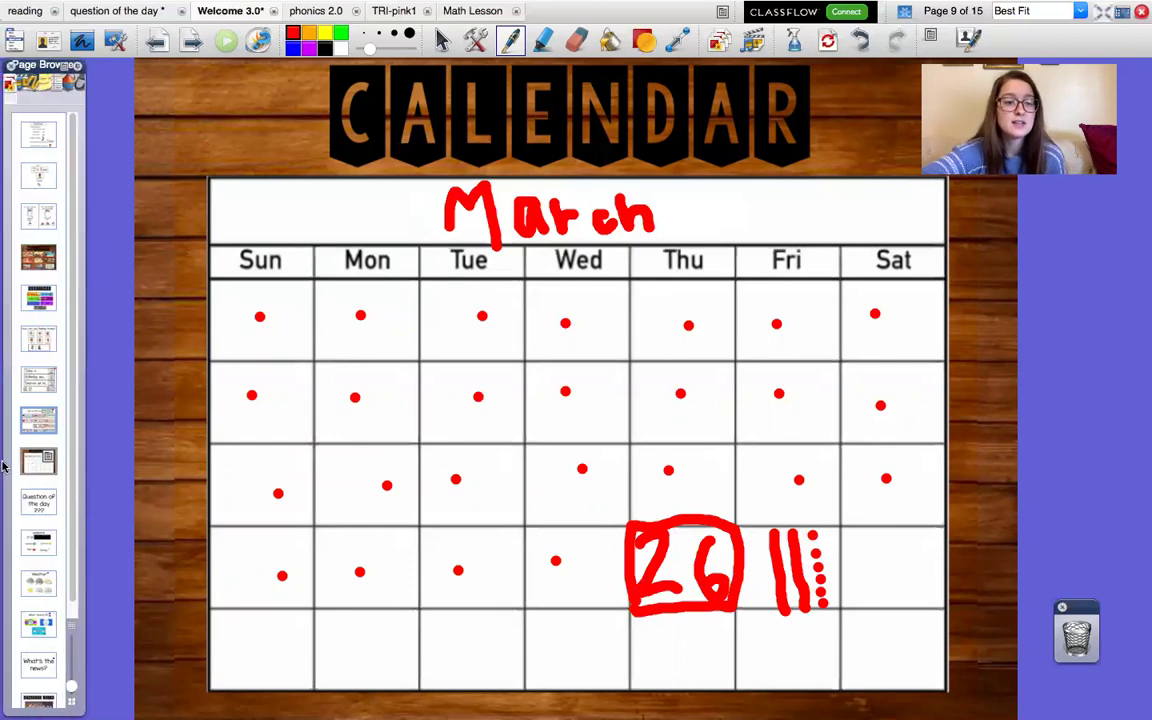
pyautogui.click(37, 501)
pyautogui.click(147, 12)
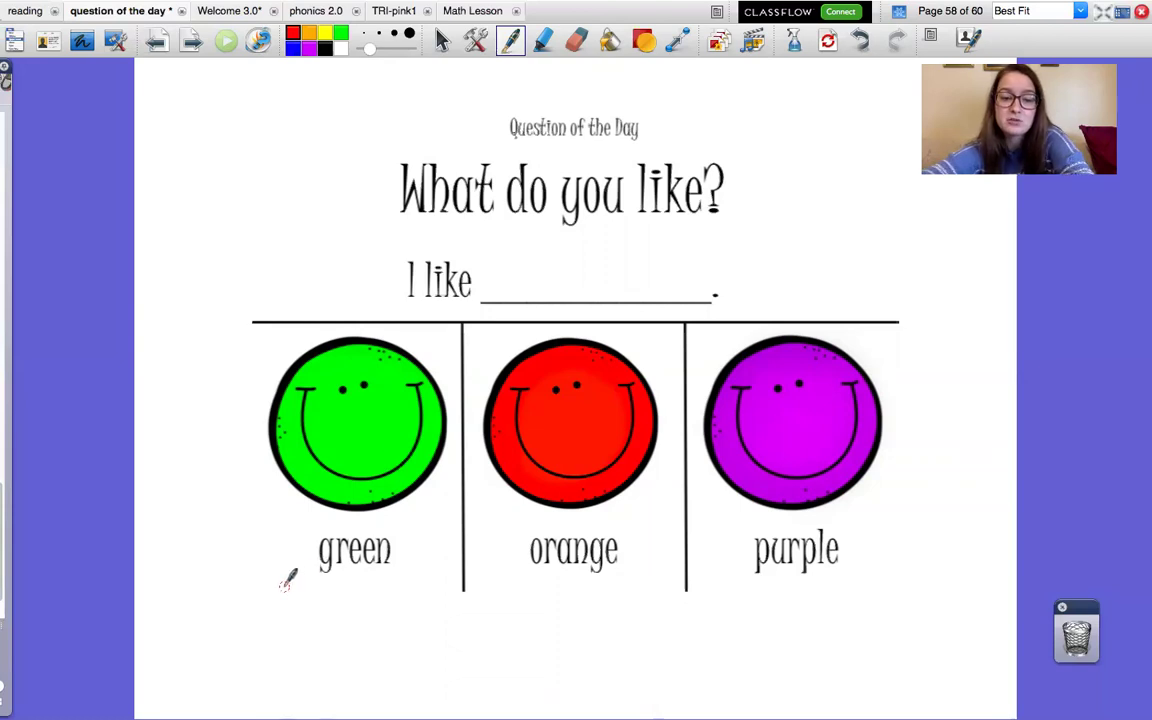
pyautogui.moveTo(285, 584); pyautogui.dragTo(286, 660)
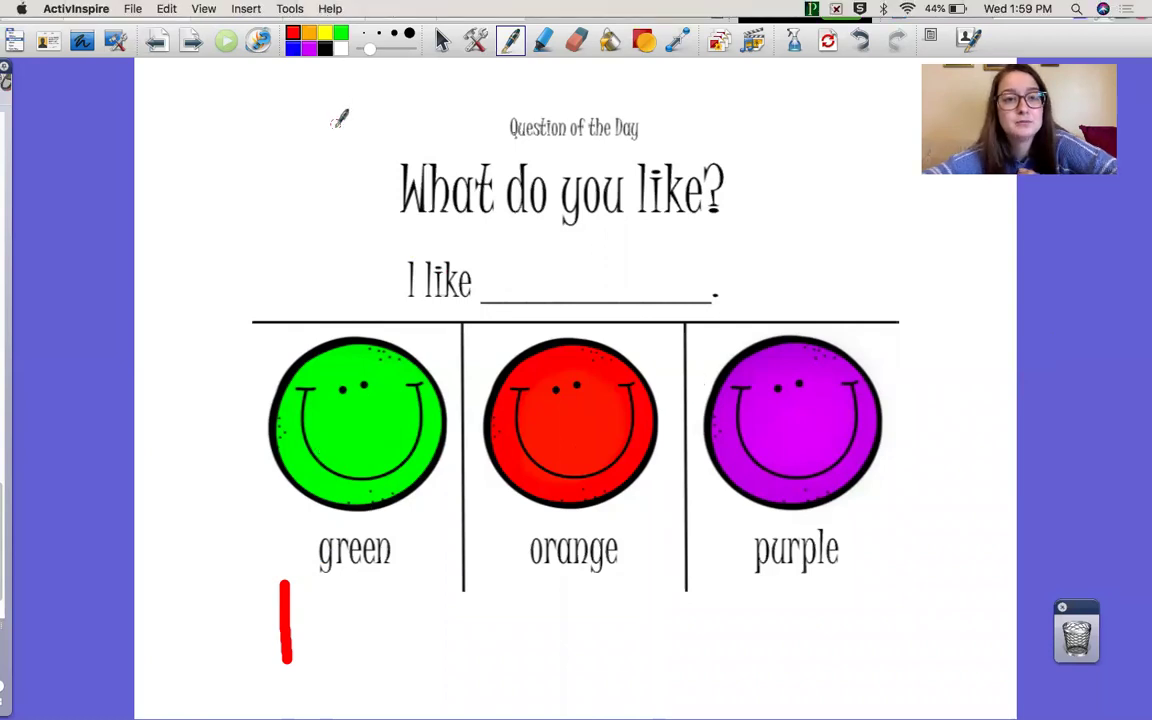
pyautogui.click(227, 11)
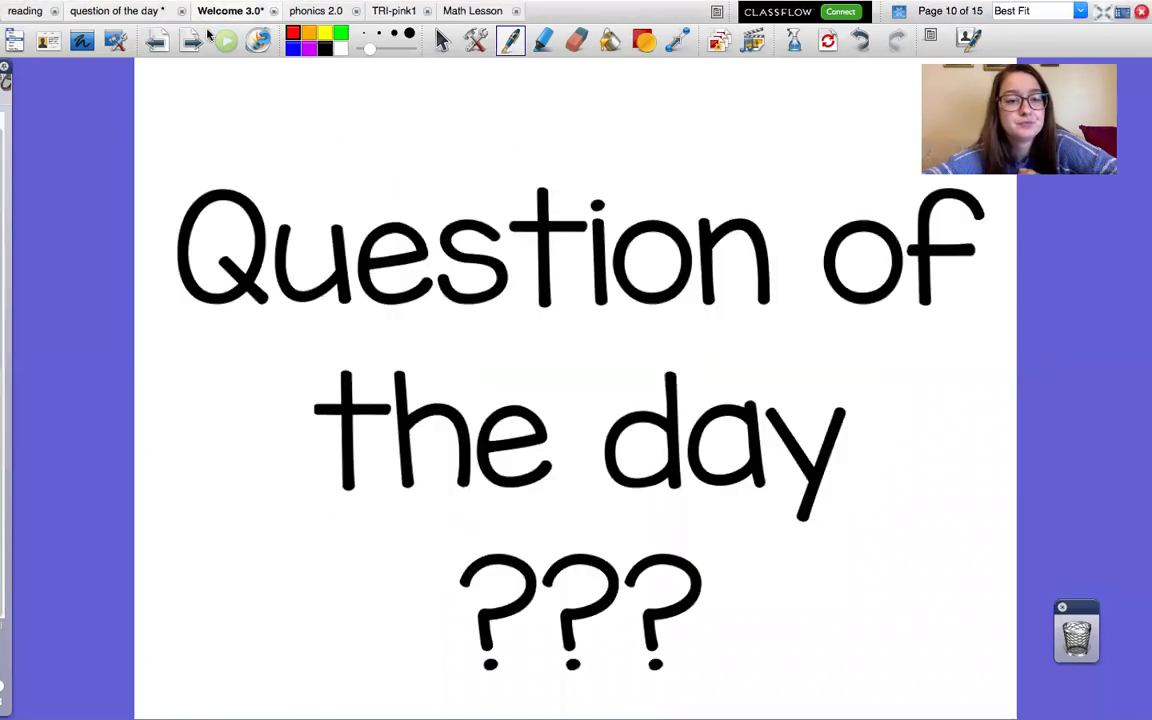
# - Open the Seasons page and place the Spring label in the black box beside "It is:"
pyautogui.moveTo(5, 75)
pyautogui.click(36, 527)
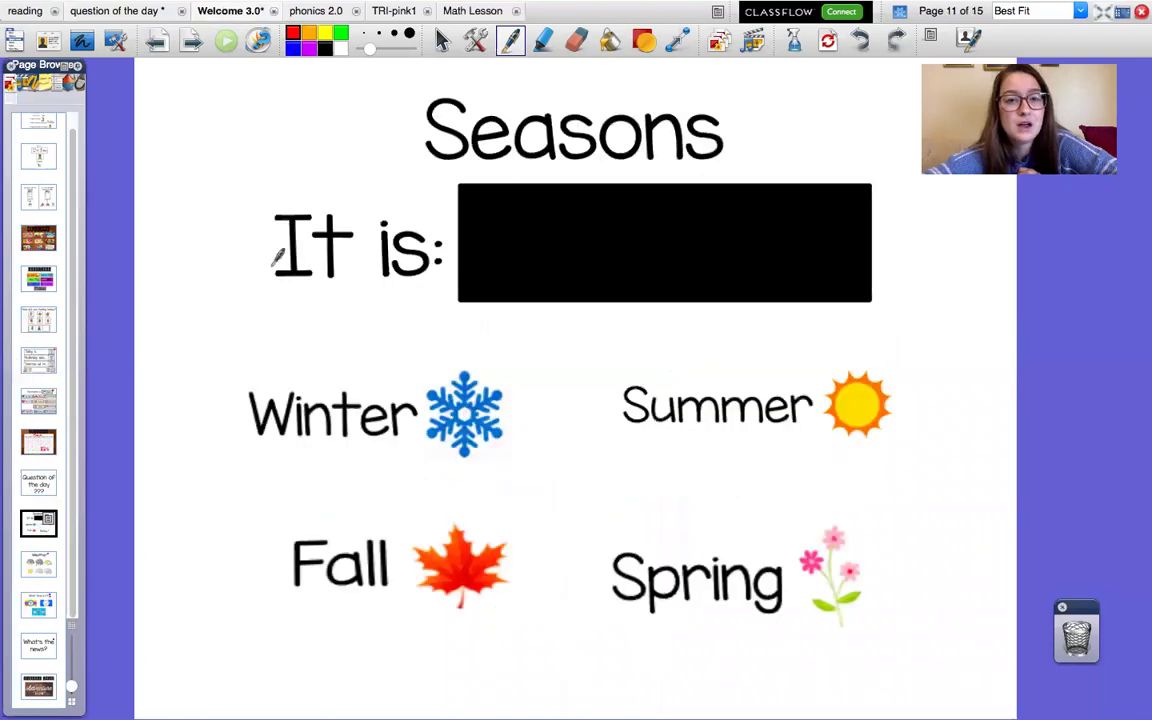
pyautogui.click(443, 39)
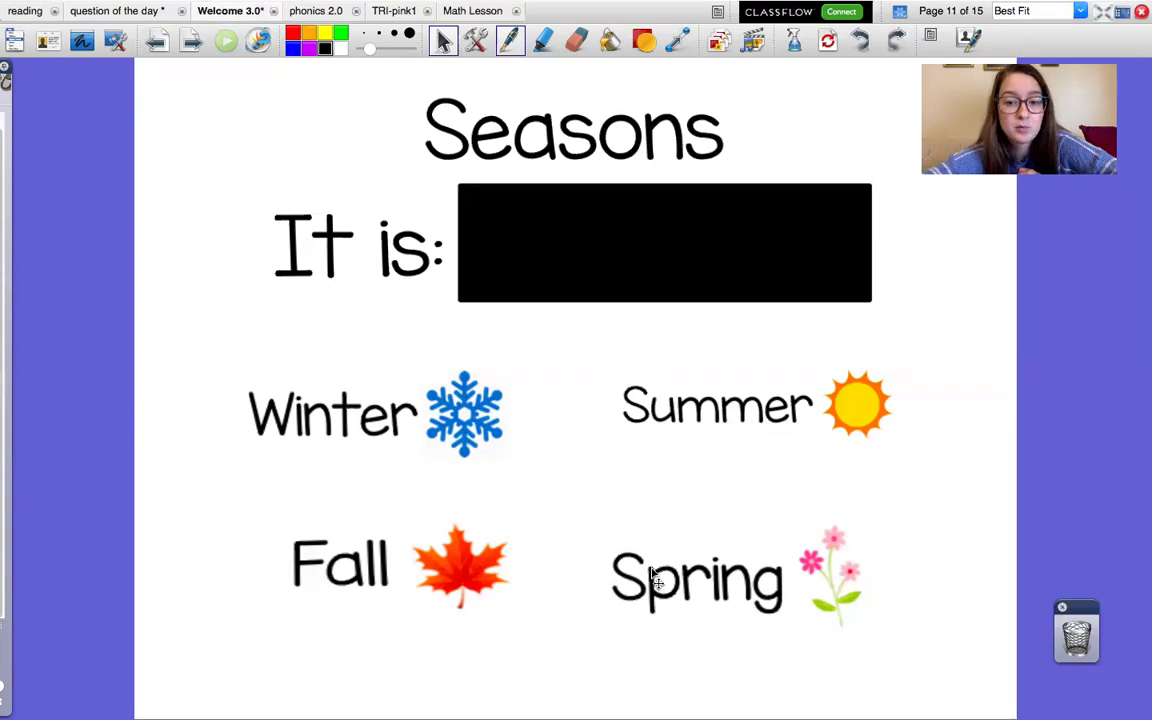
pyautogui.moveTo(652, 580); pyautogui.dragTo(568, 262)
# - Skip past the weather pages to the "What's the news?" page of the flipchart
pyautogui.moveTo(37, 505)
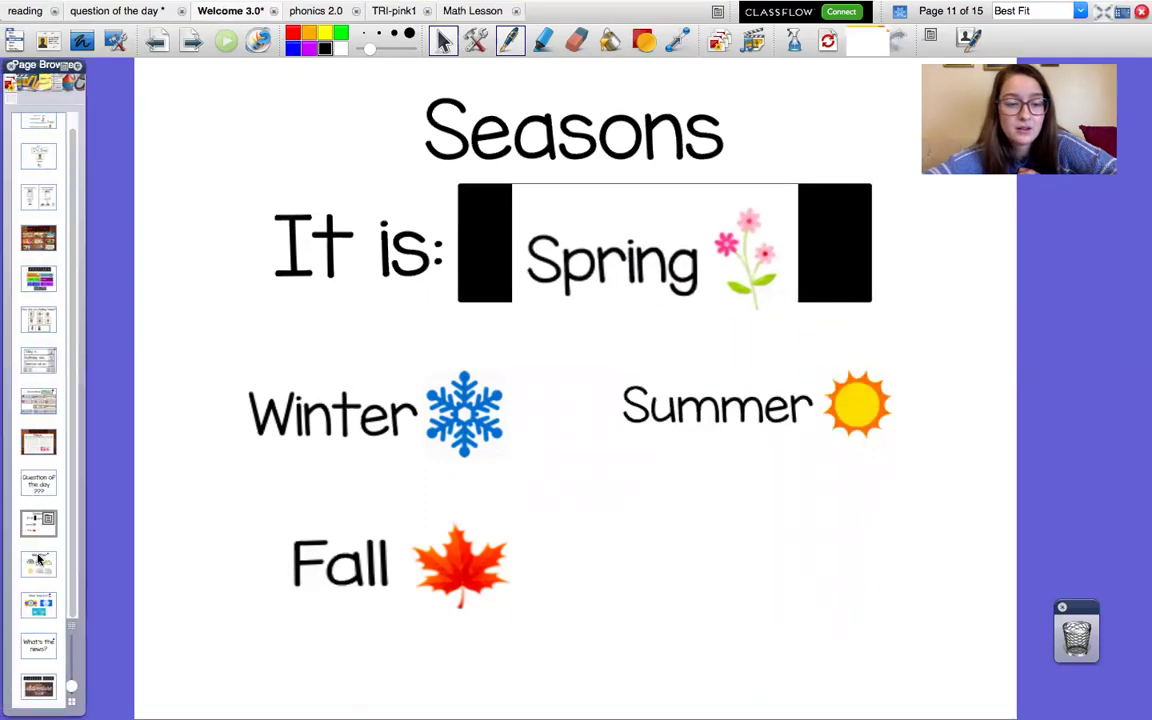
pyautogui.click(40, 604)
pyautogui.click(38, 643)
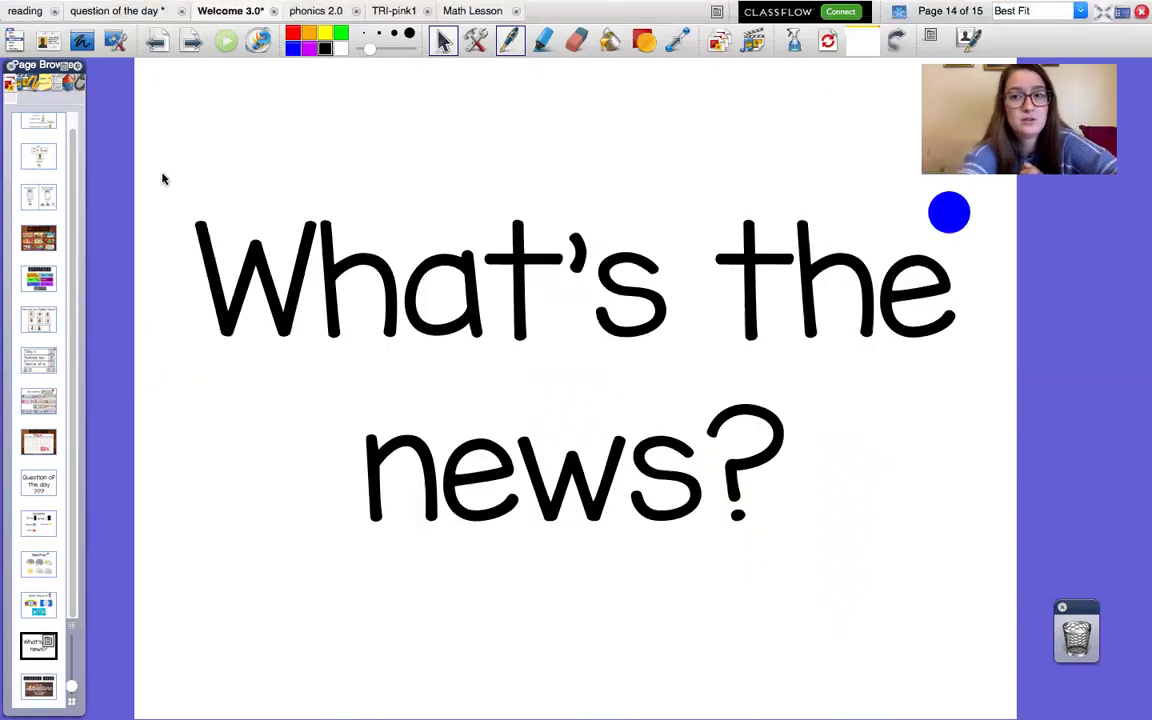
# - Leave the flipchart's full-screen view, switch to Chrome's news.n2y.com coronavirus closings window and show it full screen
pyautogui.click(1102, 11)
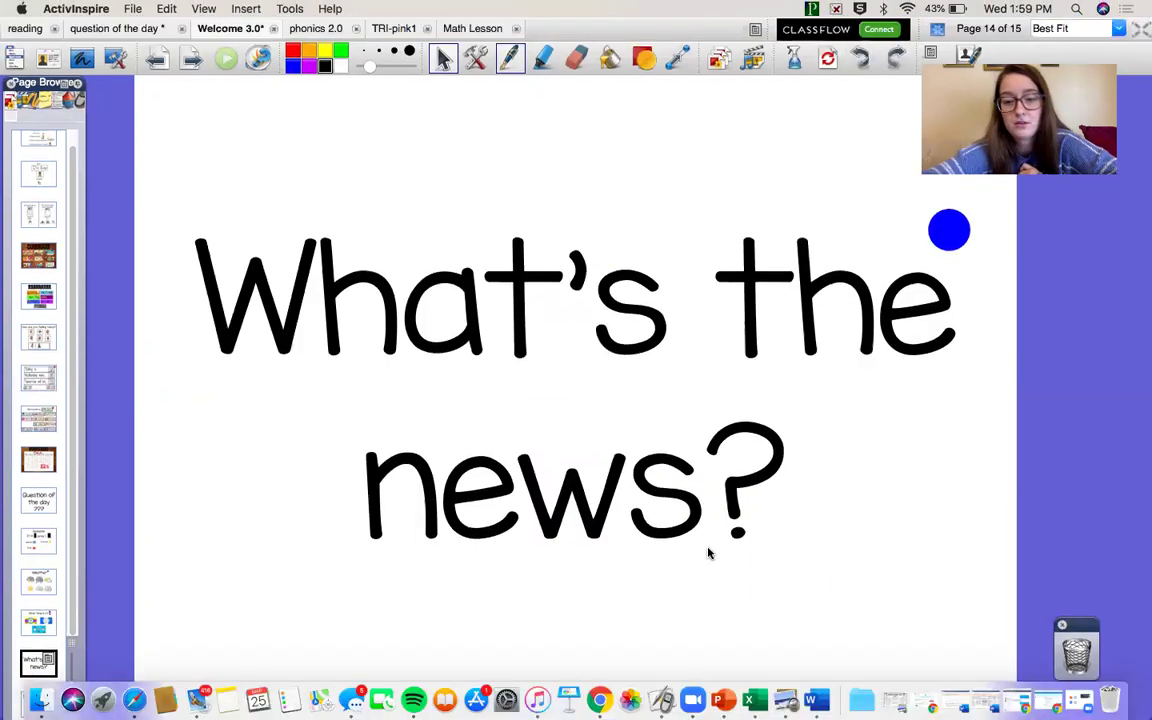
pyautogui.rightClick(598, 700)
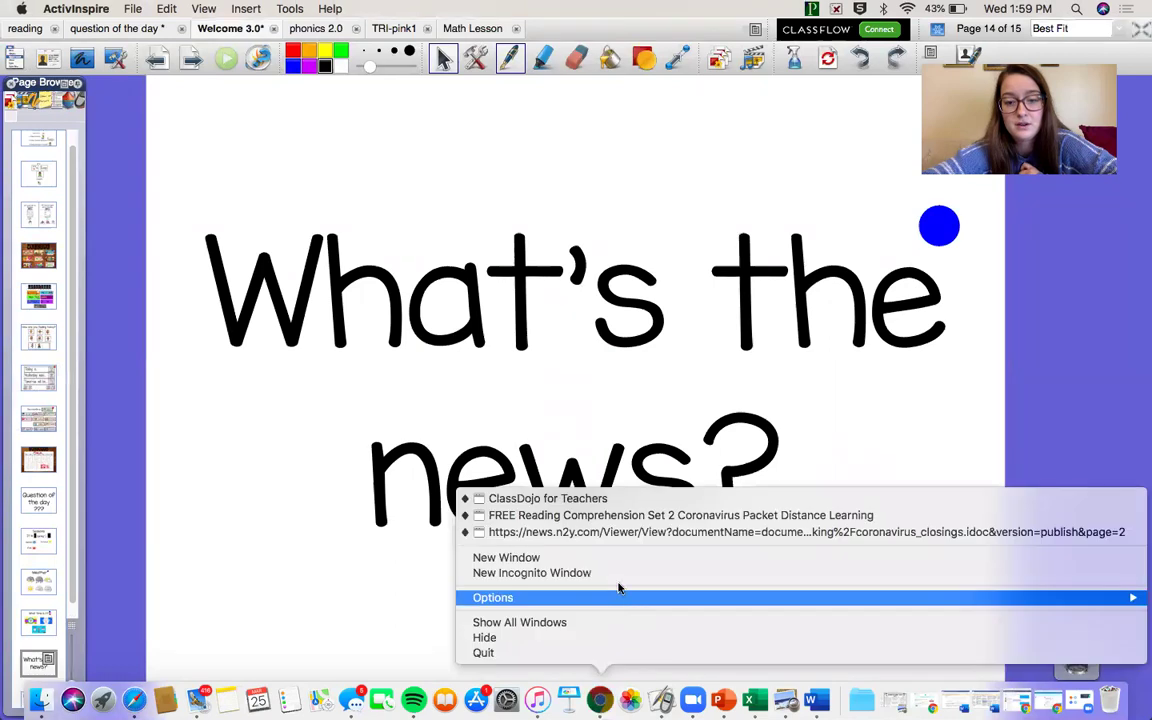
pyautogui.click(605, 532)
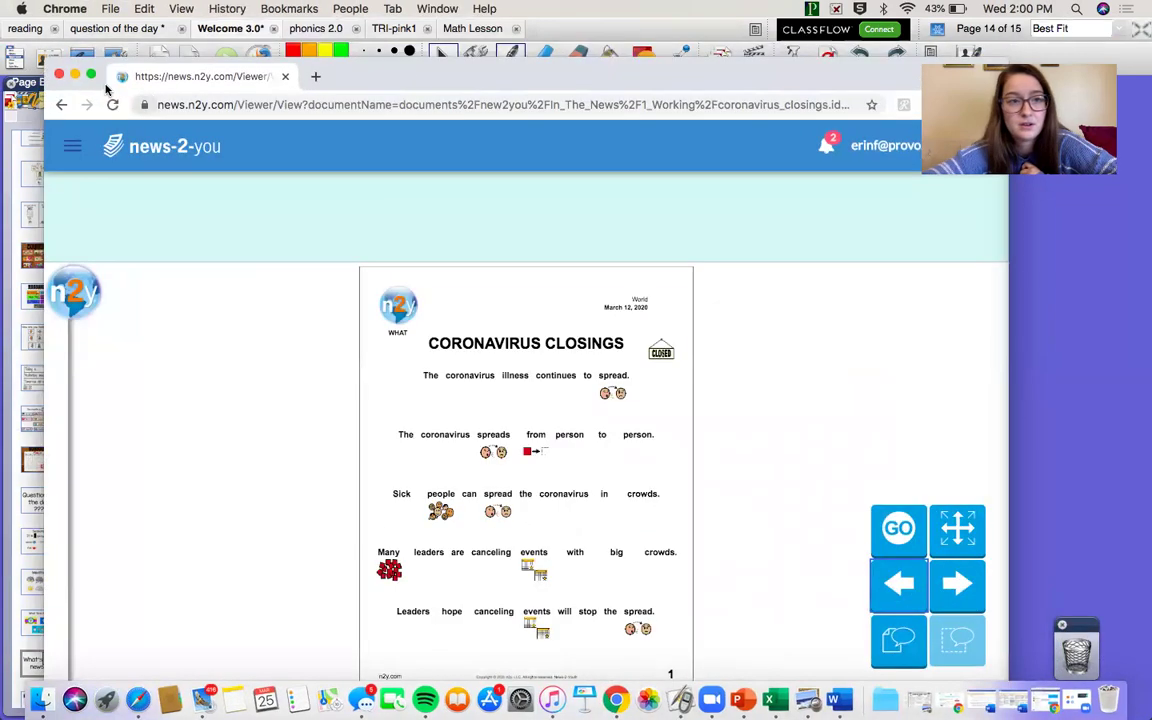
pyautogui.click(91, 75)
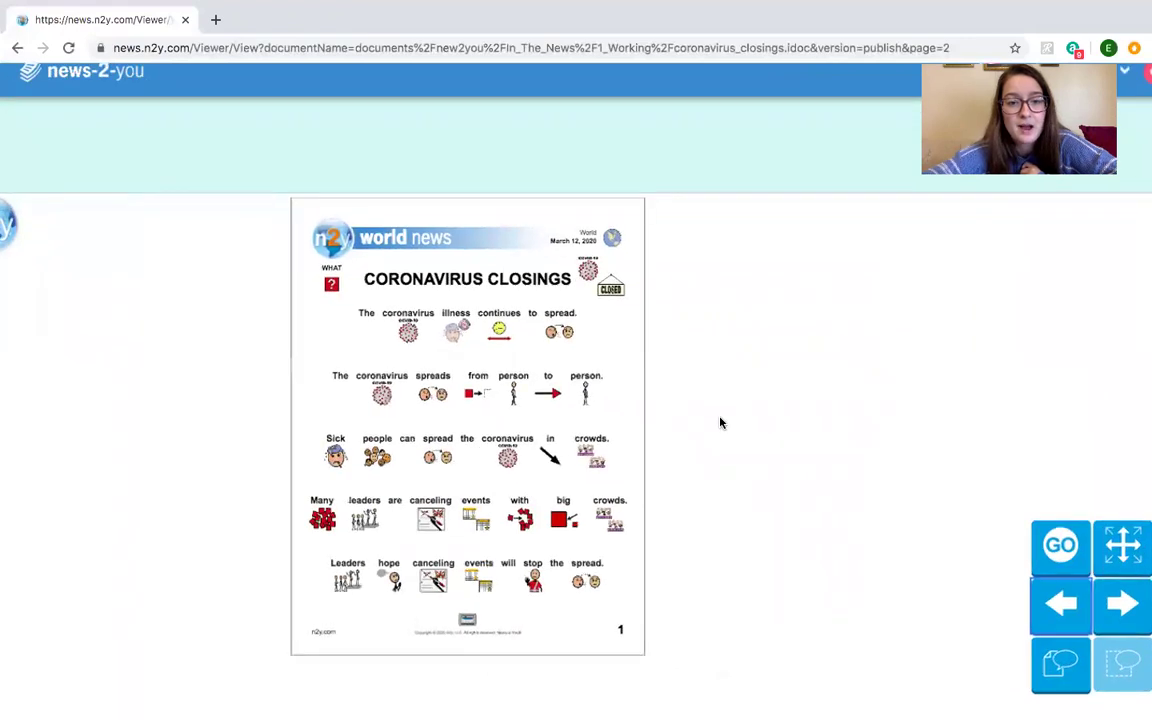
# - Read through the Coronavirus Closings article's first page and the following news page about cancelled events and closures
pyautogui.click(541, 272)
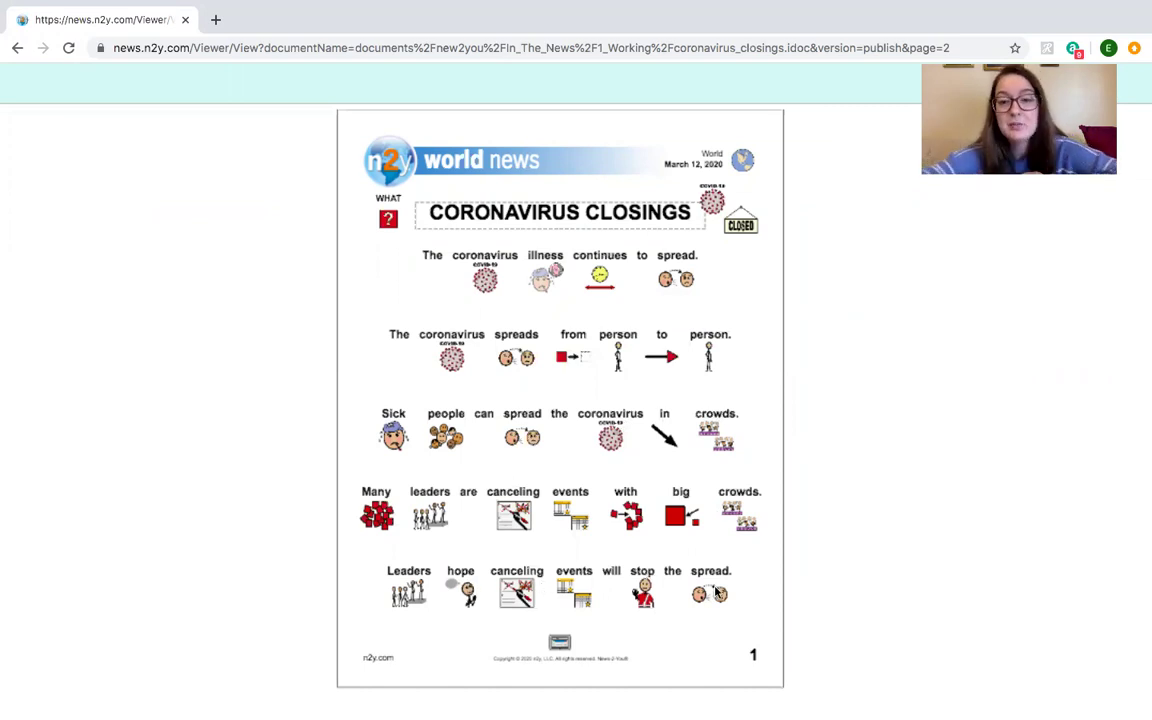
pyautogui.click(682, 148)
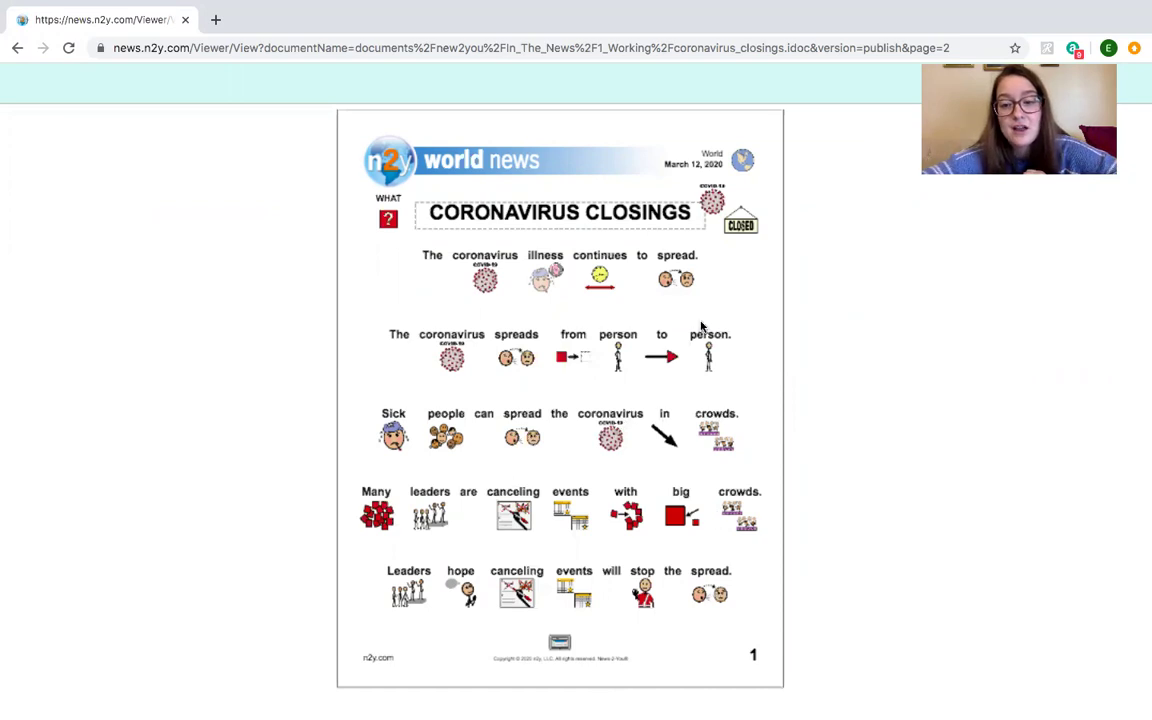
pyautogui.click(1112, 602)
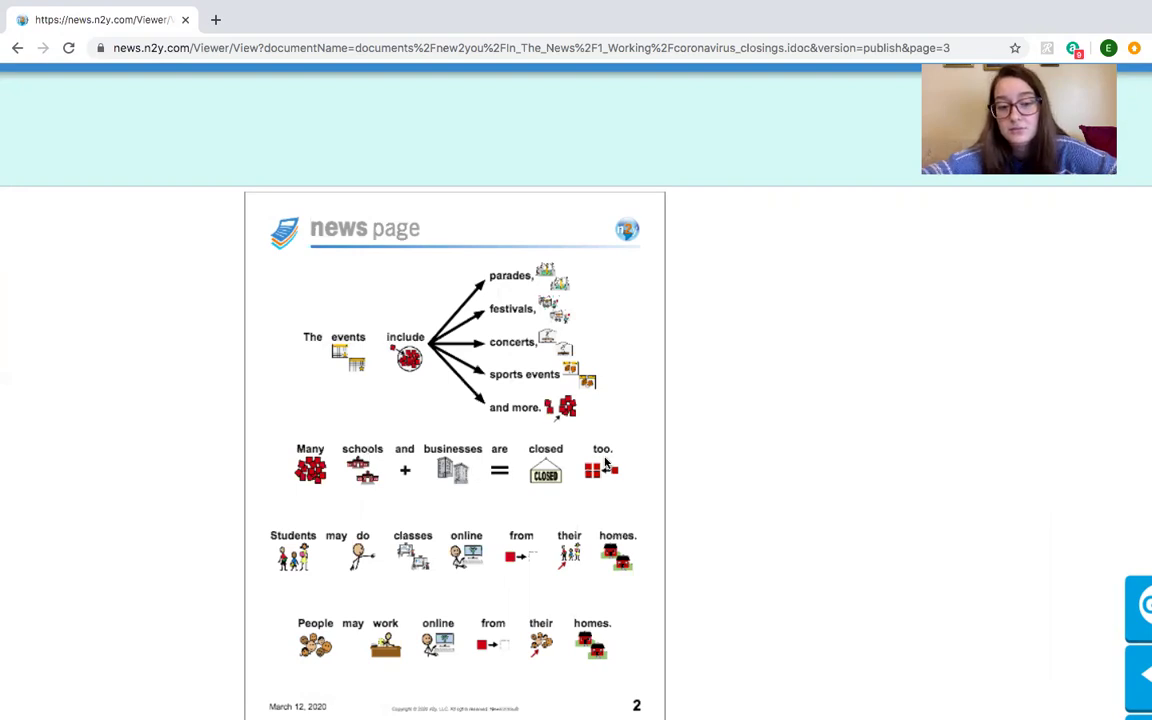
pyautogui.scroll(-1, 605, 462)
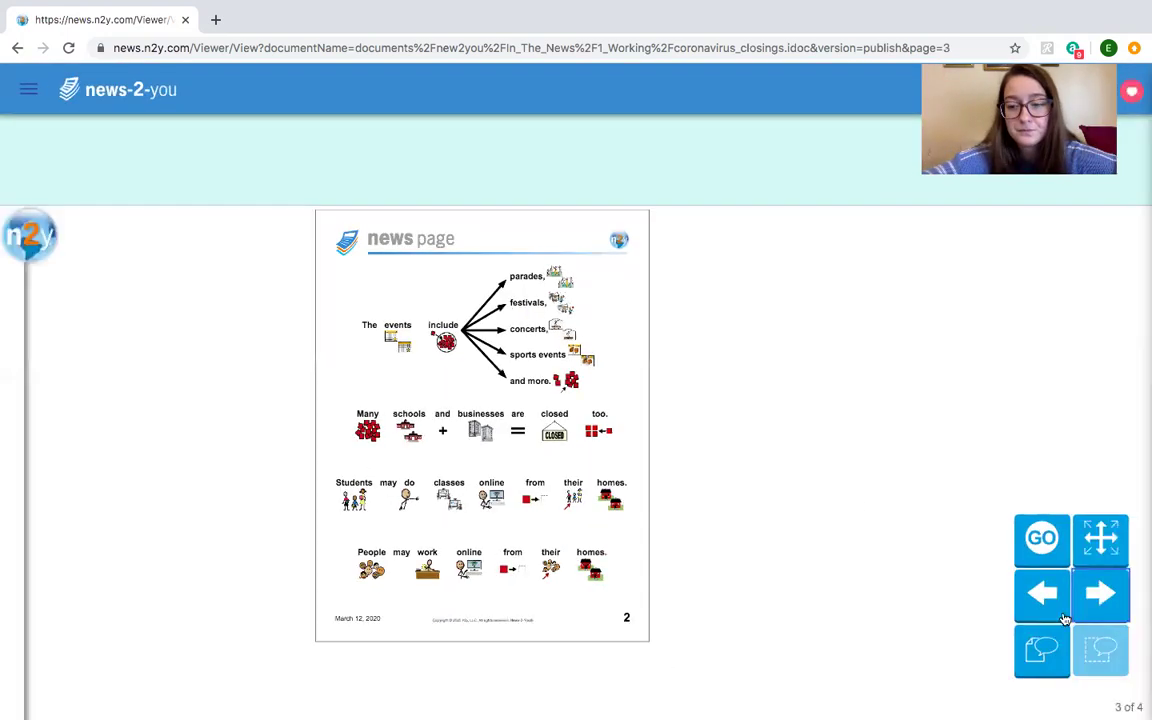
# - Go to the article's review page and answer its three questions with "spread", "people" and "events"
pyautogui.click(1100, 594)
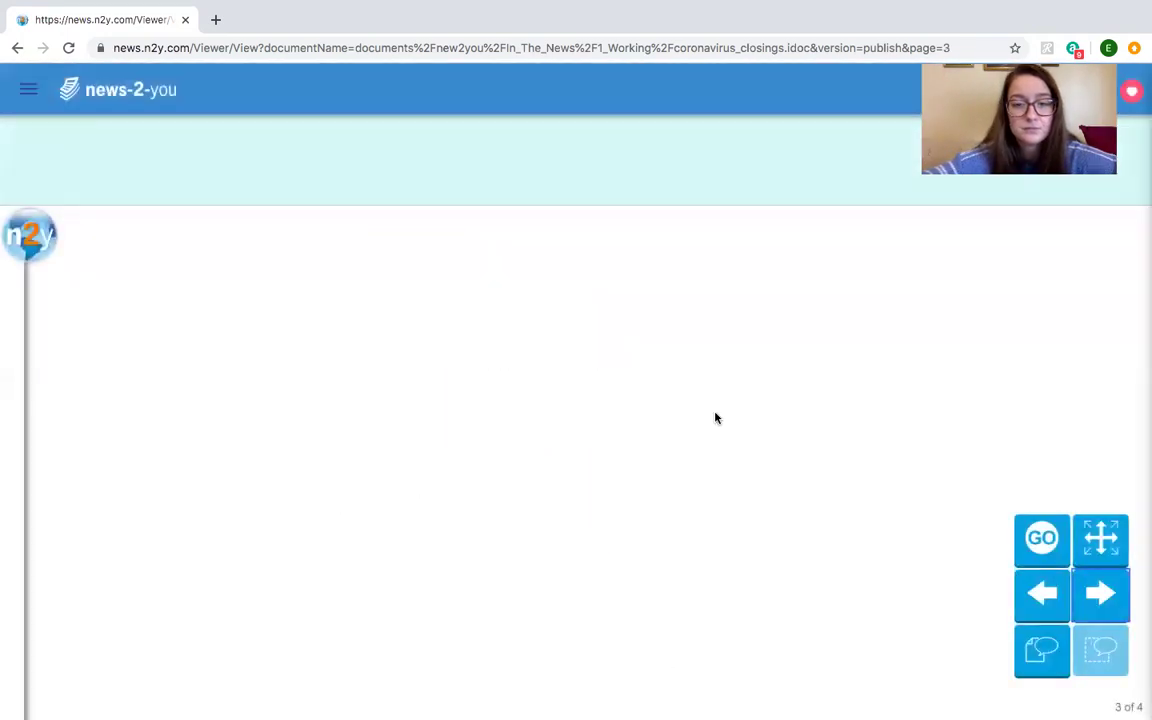
pyautogui.scroll(5, 715, 418)
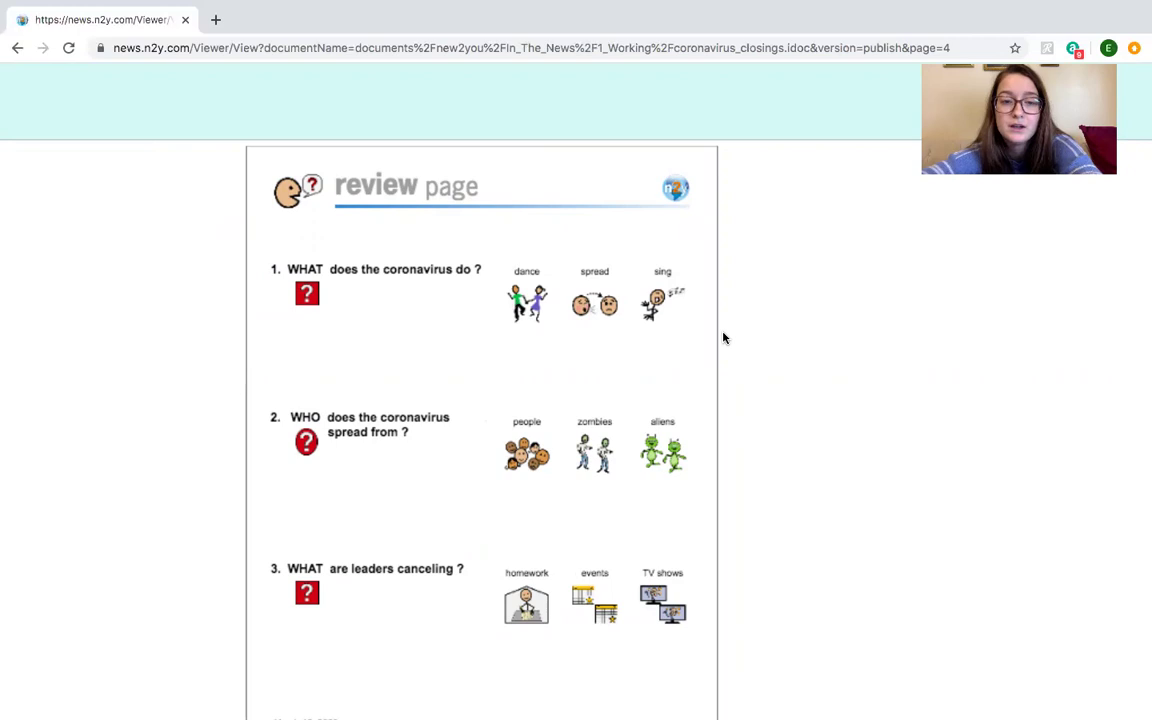
pyautogui.click(595, 298)
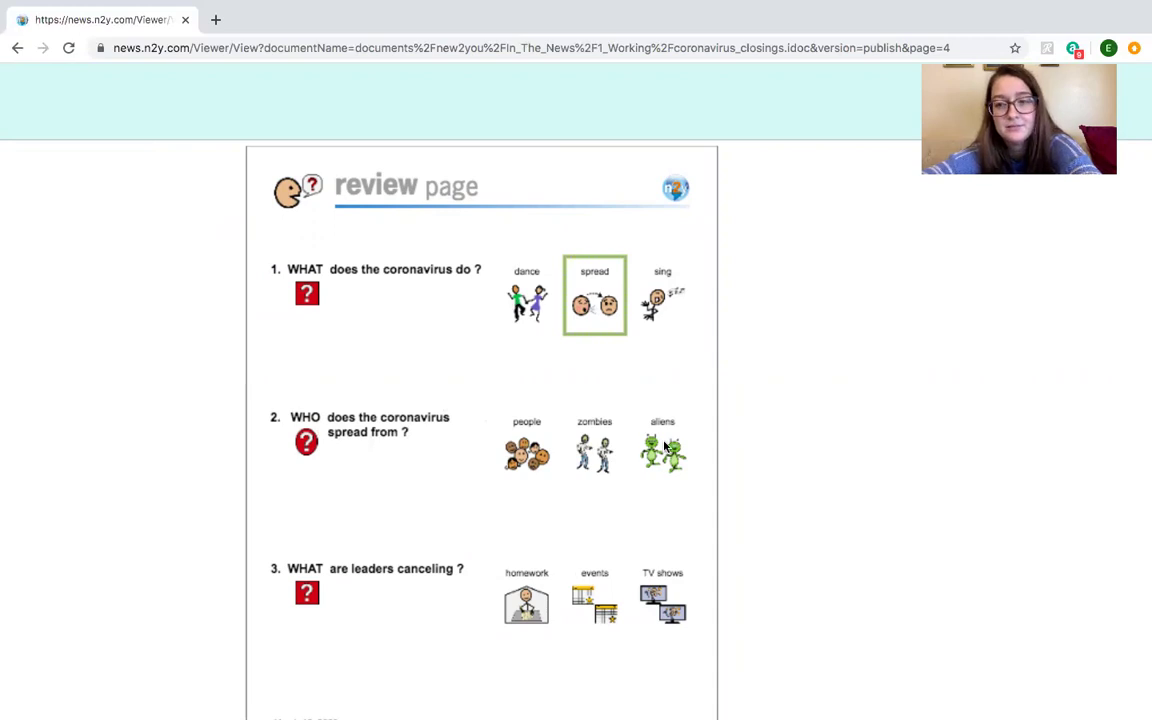
pyautogui.click(529, 441)
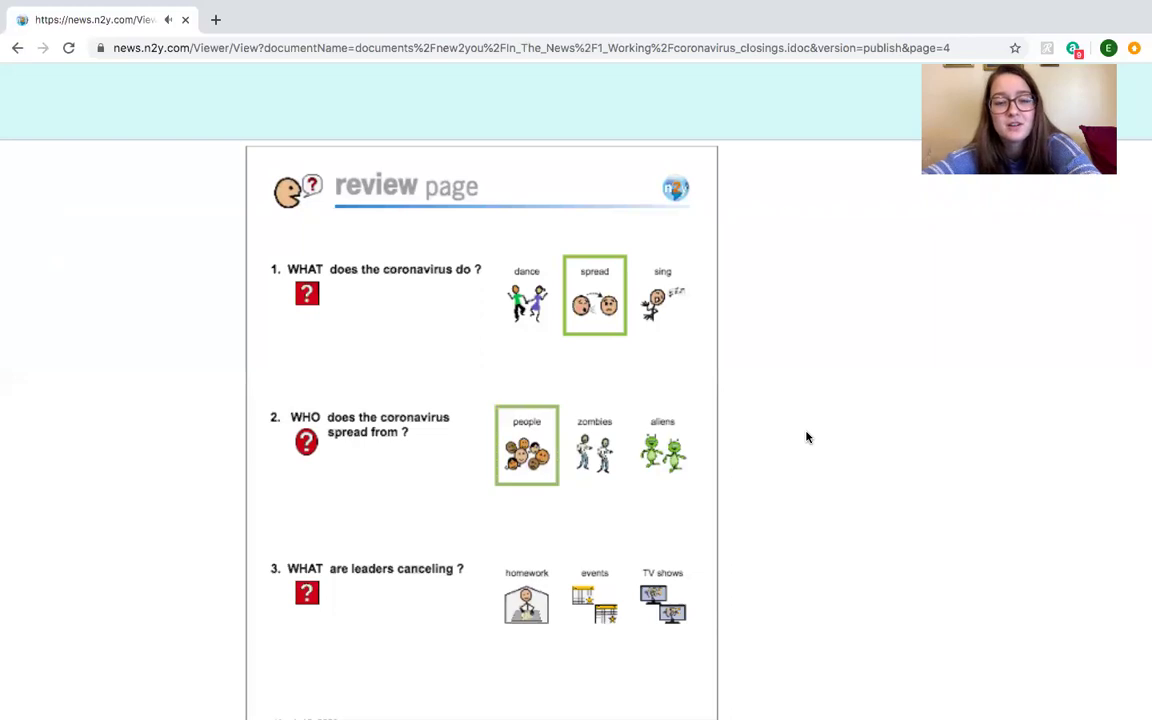
pyautogui.scroll(-2, 807, 437)
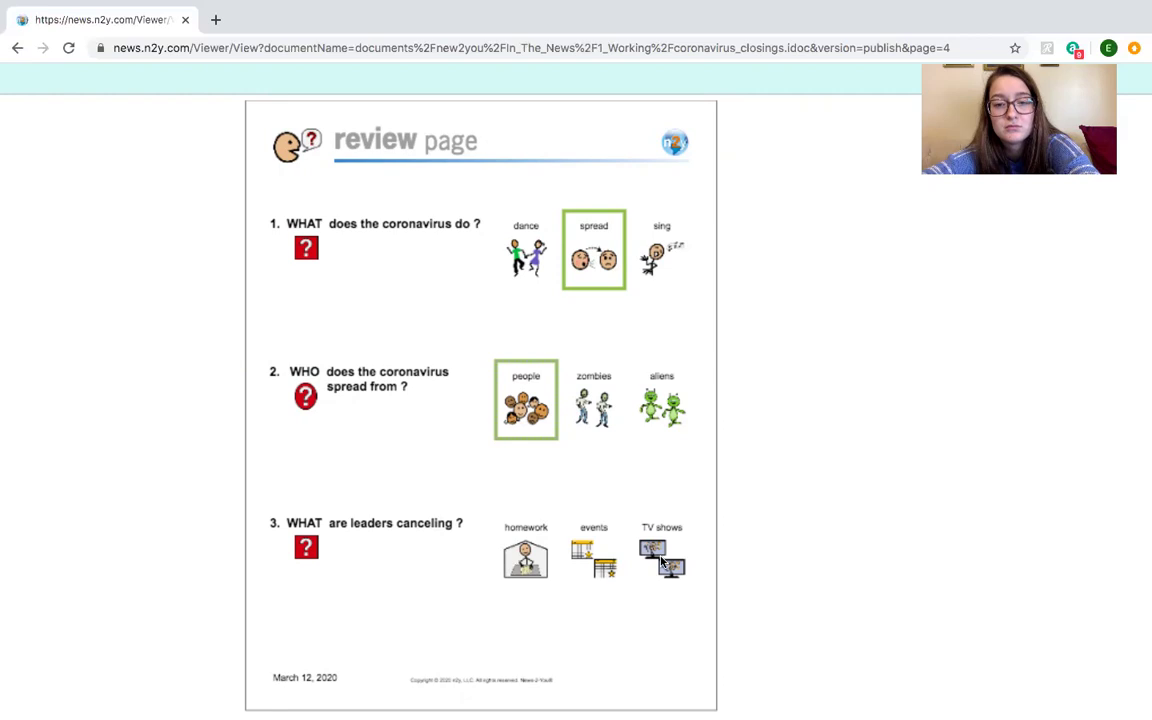
pyautogui.click(574, 556)
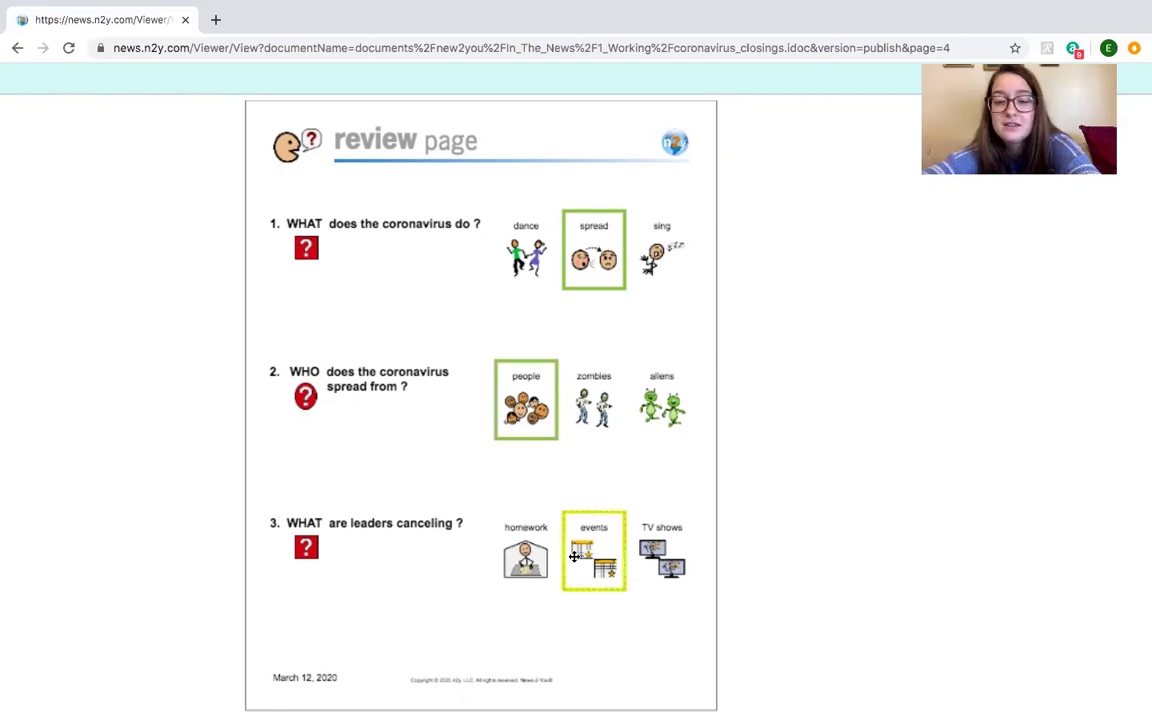
# - Switch back to the Welcome 3.0 flipchart in ActivInspire and show the Schedule Check page
pyautogui.click(14, 25)
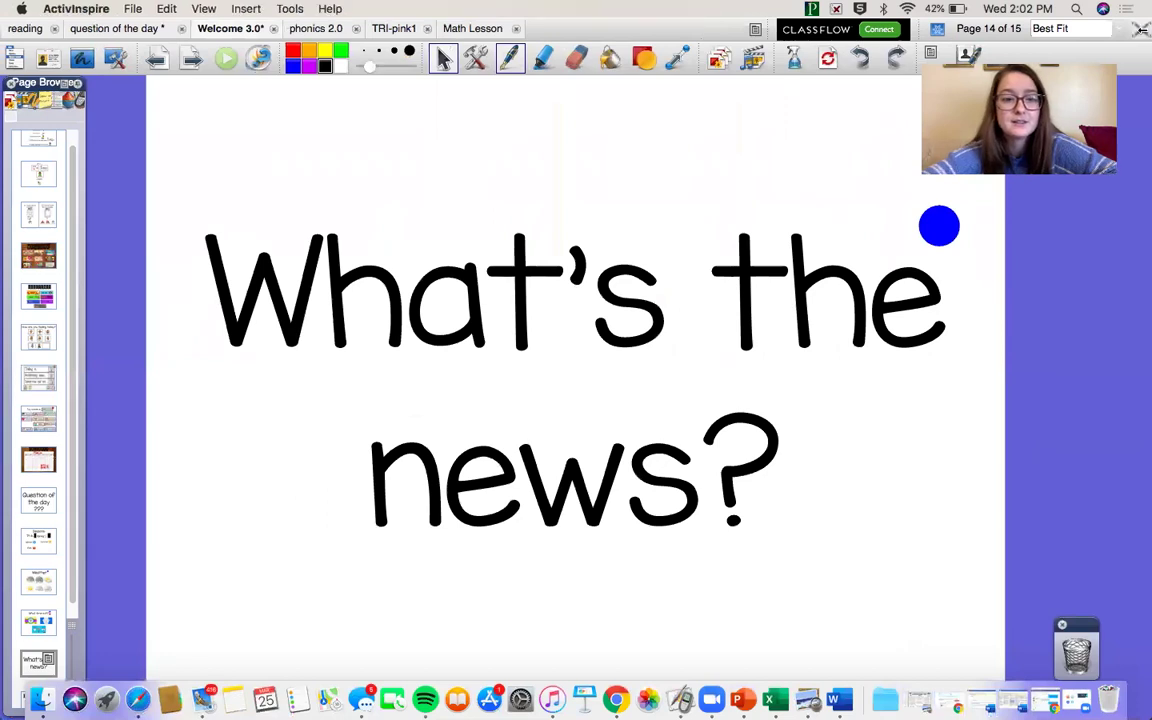
pyautogui.click(40, 688)
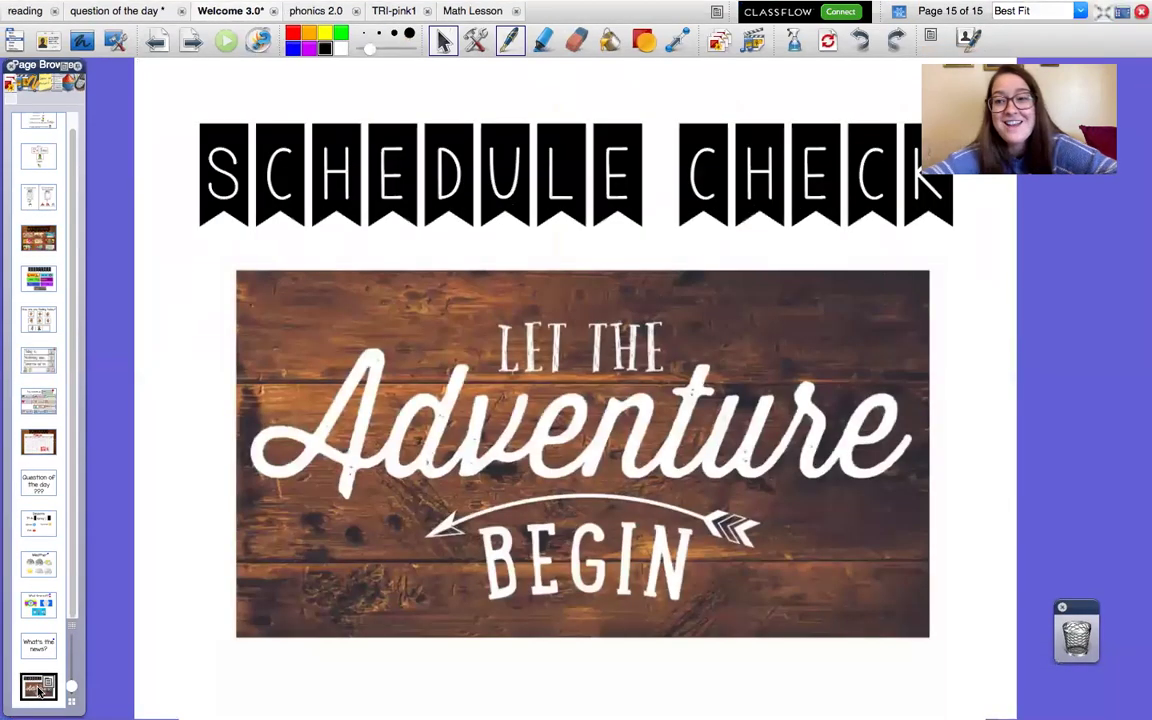